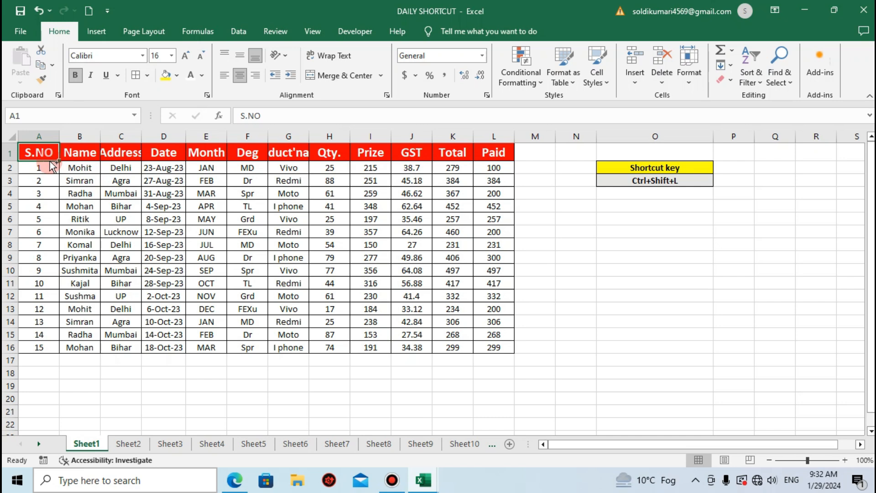
# Turn on header filters for the Sheet1 table and filter the Name column to the first listed name only
pyautogui.hotkey('ctrl', 'shift', 'l')
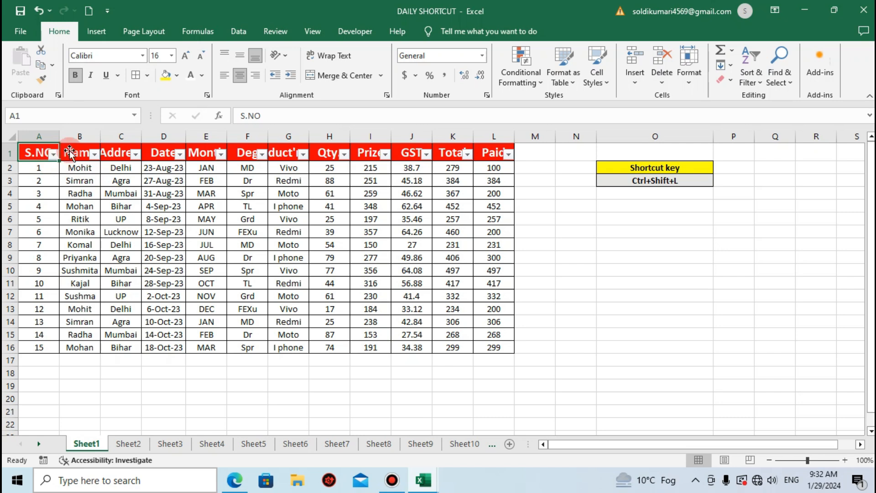
pyautogui.click(95, 154)
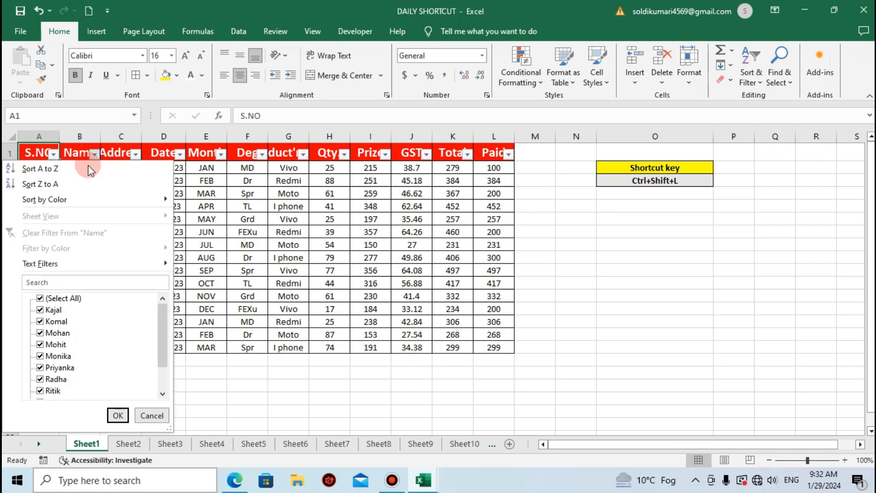
pyautogui.click(42, 298)
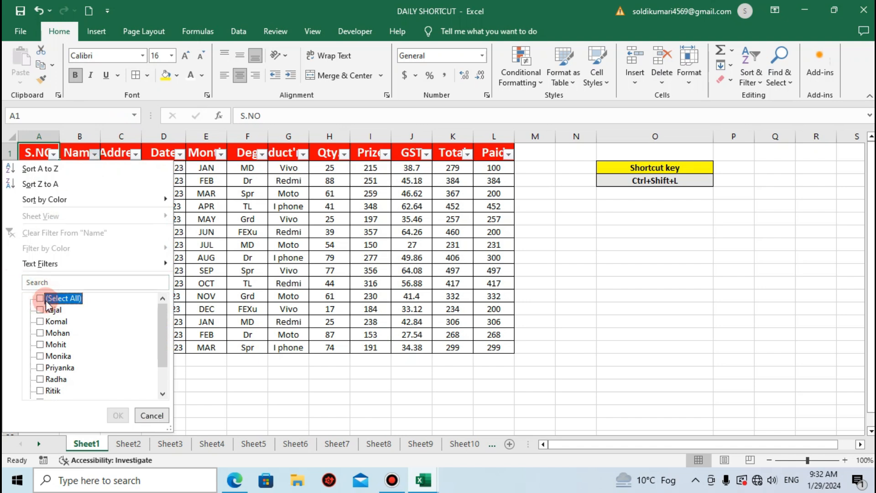
pyautogui.click(41, 311)
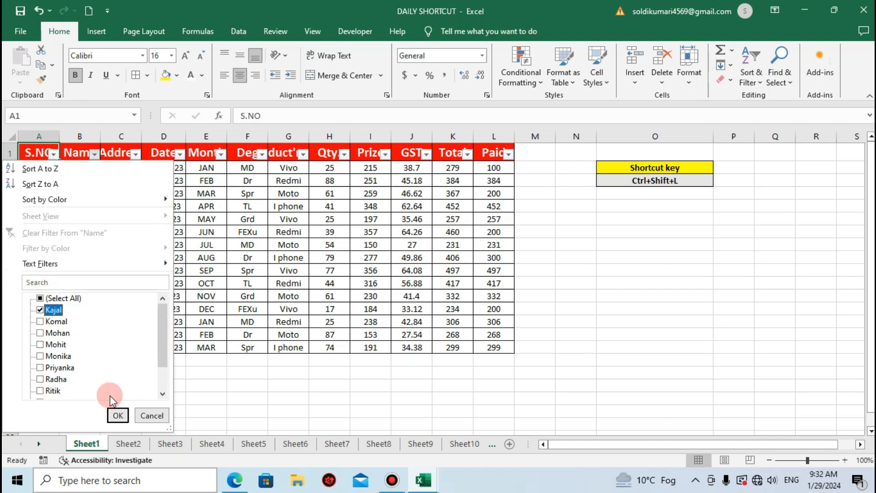
pyautogui.click(116, 415)
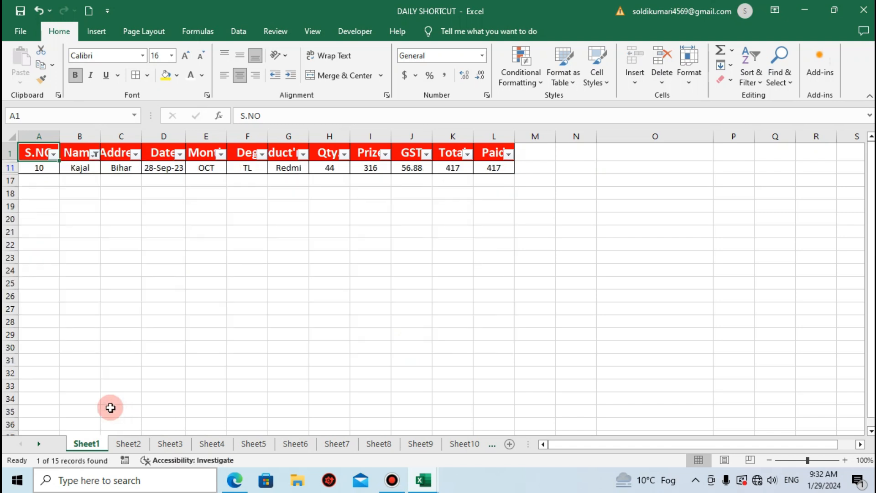
# Reselect all entries in the Name column's filter and turn off the header filters on Sheet1
pyautogui.click(68, 206)
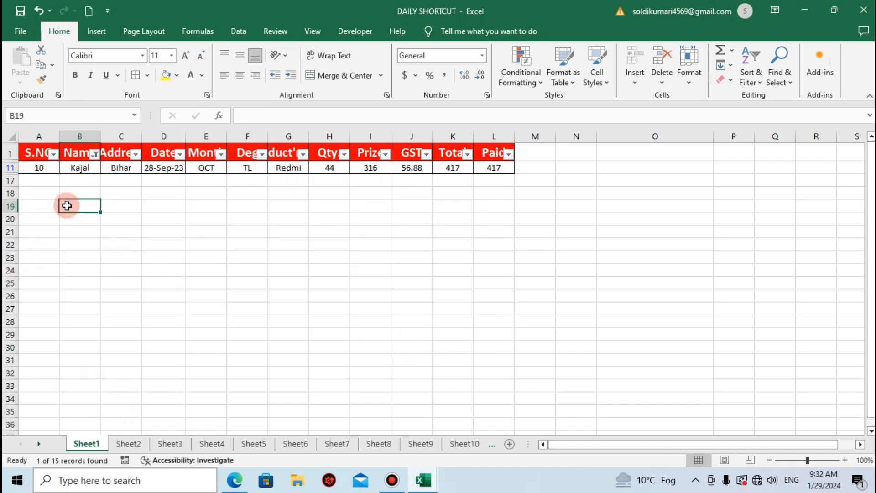
pyautogui.click(94, 155)
pyautogui.click(40, 297)
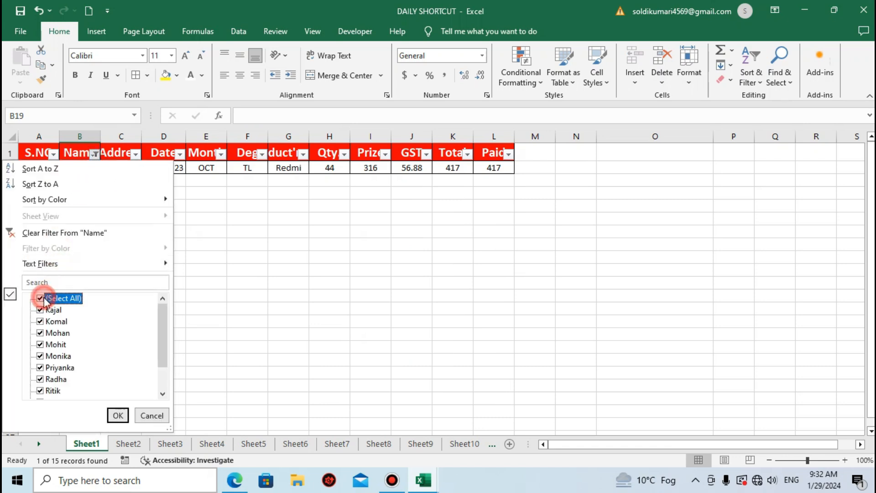
pyautogui.click(118, 414)
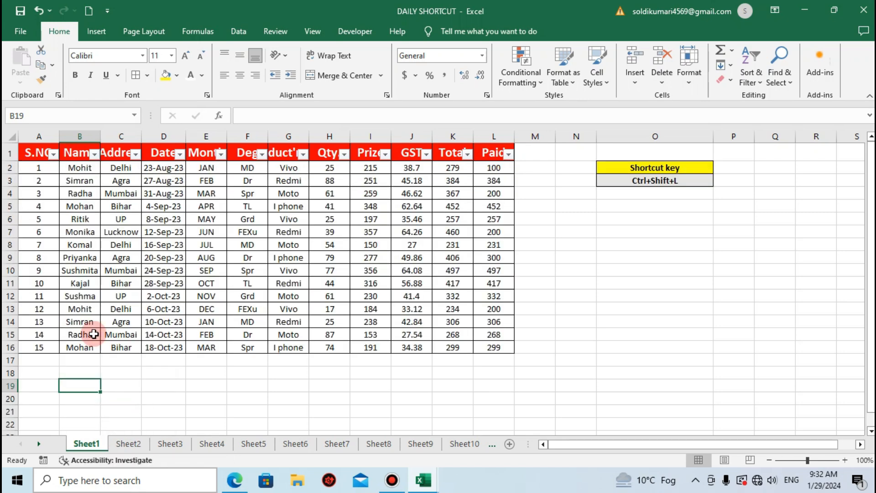
pyautogui.click(237, 271)
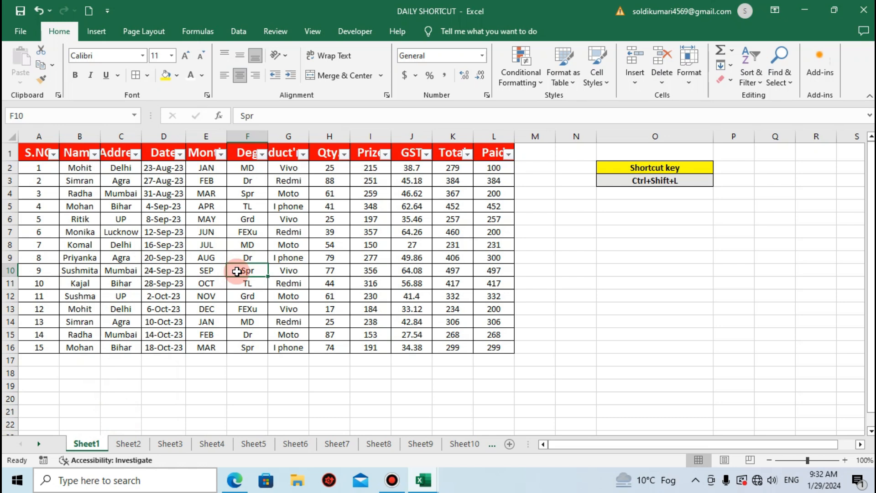
pyautogui.click(41, 154)
pyautogui.hotkey('ctrl', 'shift', 'l')
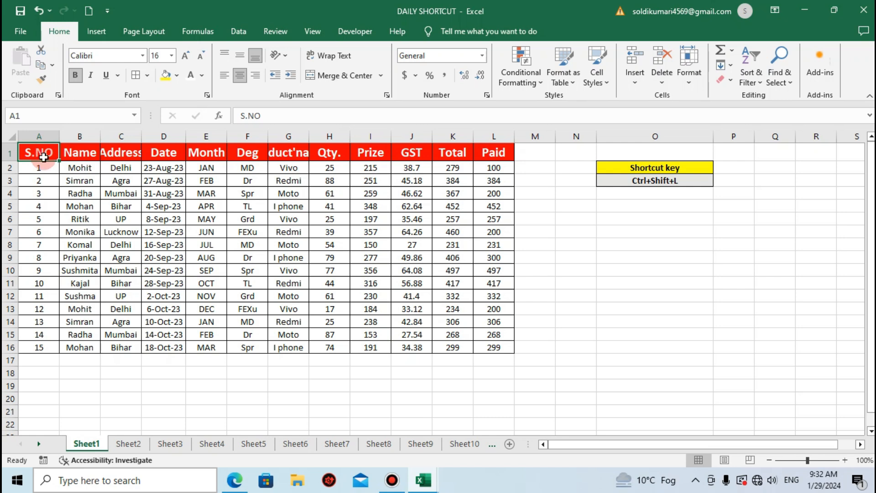
# Select the entire data table A1:K16 on Sheet2 at once, starting from a cell inside it, and deselect it
pyautogui.click(129, 443)
pyautogui.click(268, 256)
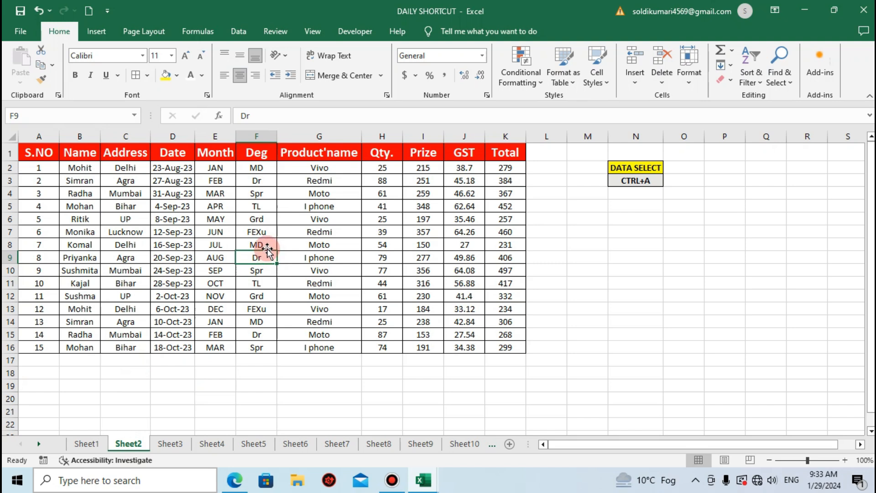
pyautogui.click(282, 231)
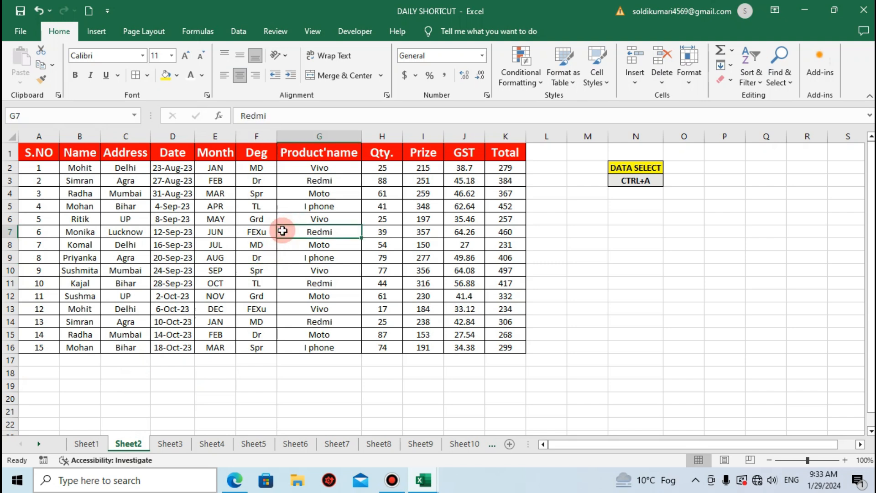
pyautogui.hotkey('ctrl', 'a')
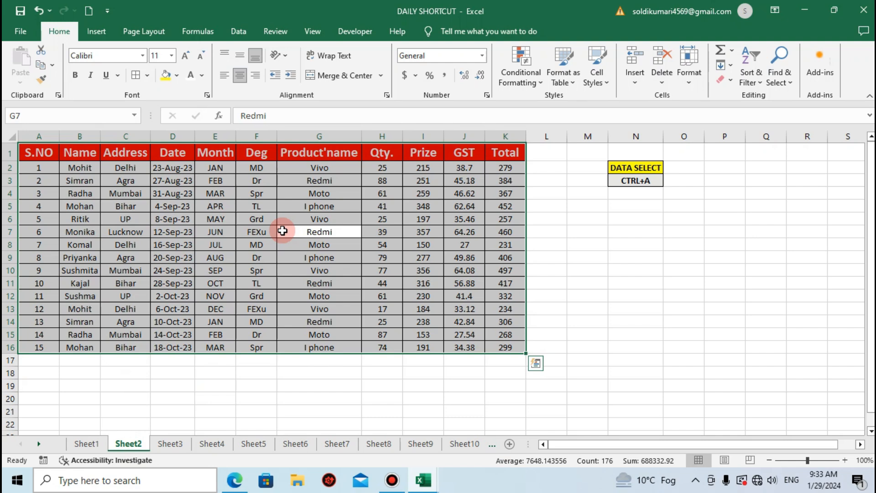
pyautogui.click(200, 371)
# On Sheet3, select the range A1:G8 in one sweep and deselect it
pyautogui.click(168, 443)
pyautogui.click(246, 258)
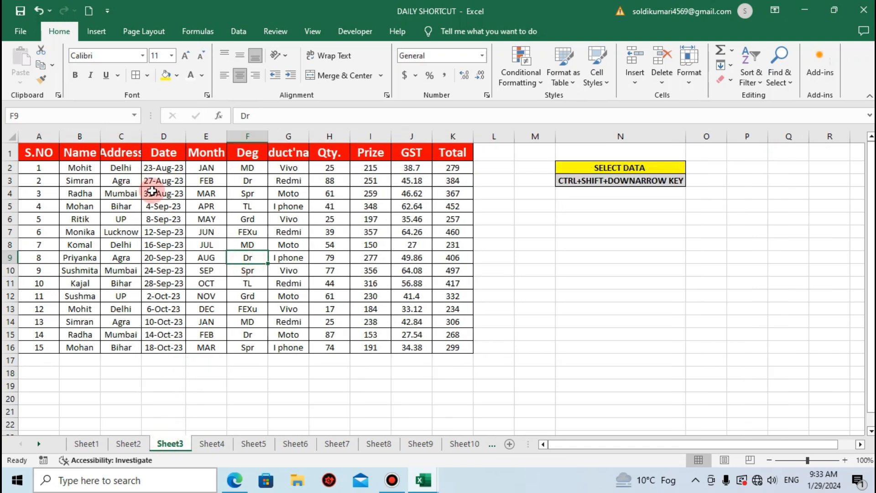
pyautogui.click(201, 222)
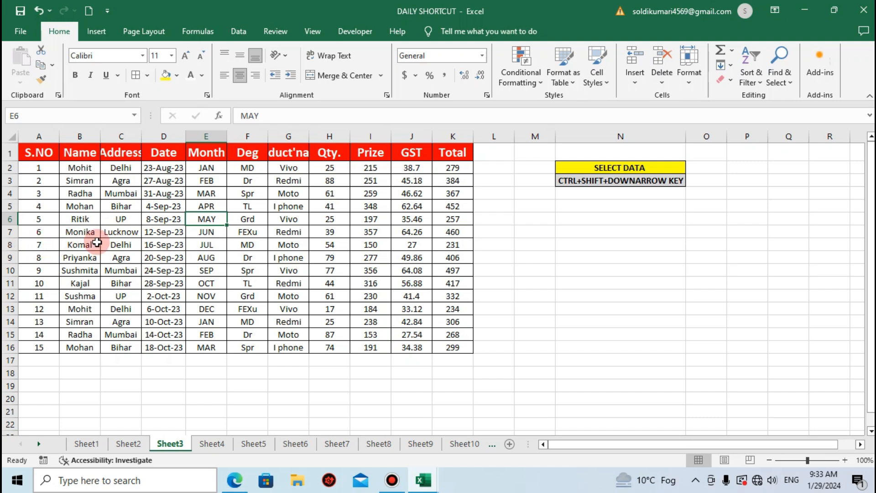
pyautogui.moveTo(40, 153); pyautogui.dragTo(299, 251)
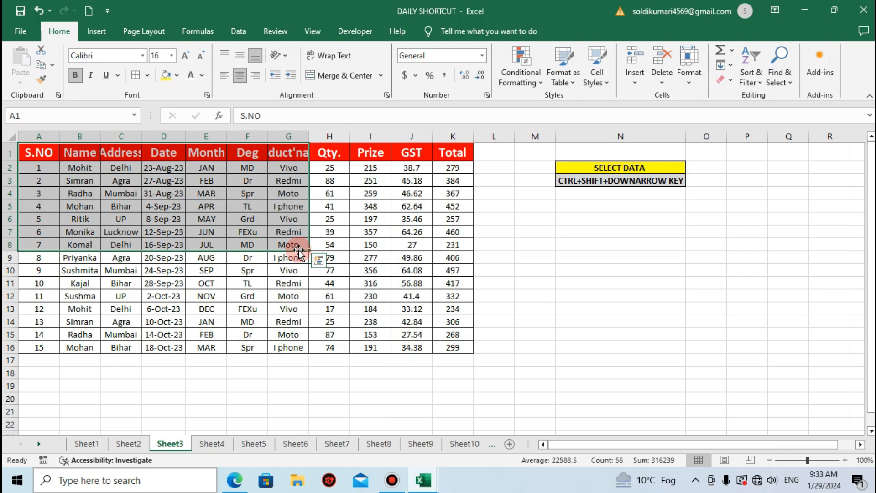
pyautogui.click(188, 192)
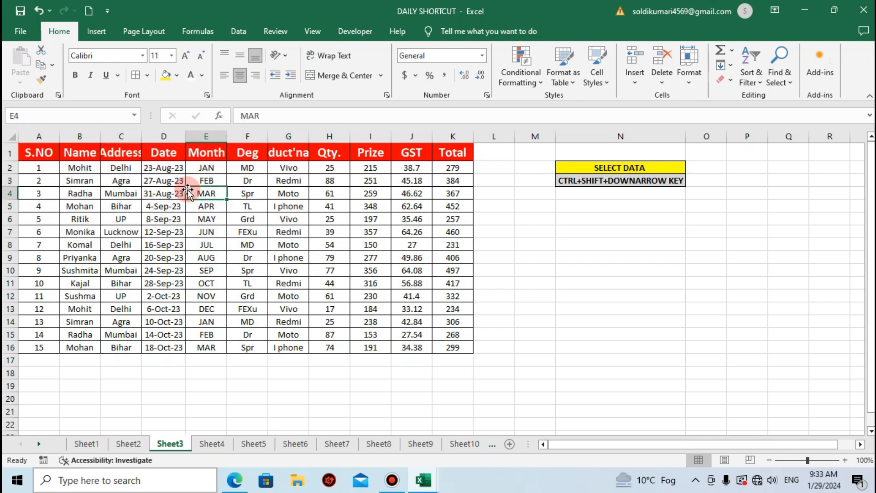
# Extend a selection cell by cell from the S.NO header down and across to cover A1:K15, and deselect it
pyautogui.click(48, 153)
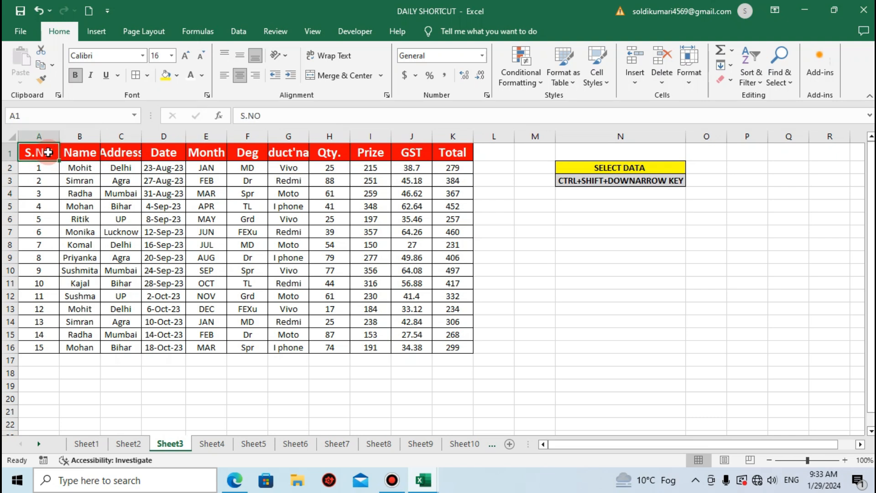
pyautogui.hotkey('shift', 'Down')
pyautogui.hotkey('shift', 'Down')
pyautogui.hotkey('shift', 'Down')
pyautogui.hotkey('shift', 'Down')
pyautogui.hotkey('shift', 'Down')
pyautogui.hotkey('shift', 'Down')
pyautogui.hotkey('shift', 'Down')
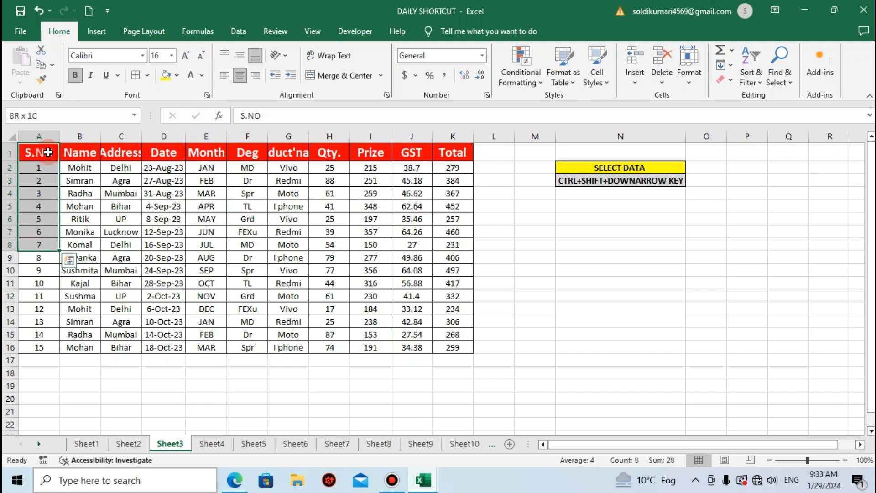
pyautogui.hotkey('shift', 'Right')
pyautogui.hotkey('shift', 'Right')
pyautogui.hotkey('shift', 'Right')
pyautogui.hotkey('shift', 'Right')
pyautogui.hotkey('shift', 'Right')
pyautogui.hotkey('shift', 'Right')
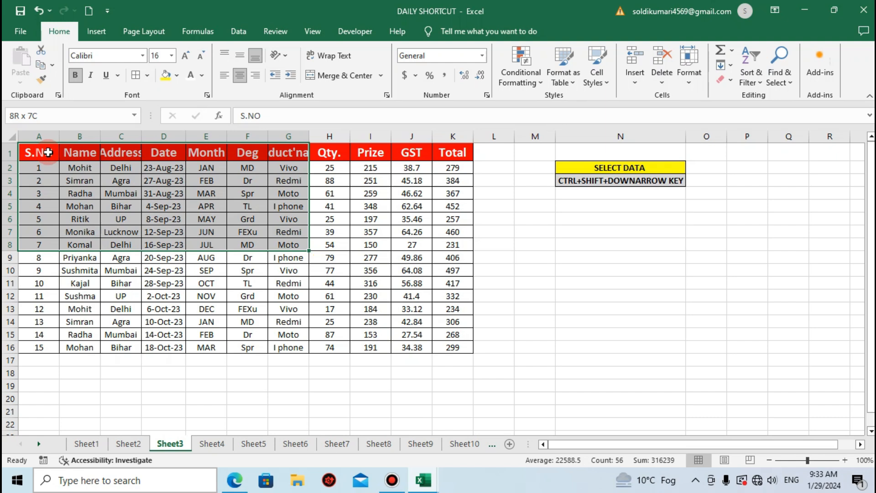
pyautogui.hotkey('shift', 'Down')
pyautogui.hotkey('shift', 'Down')
pyautogui.hotkey('shift', 'Down')
pyautogui.hotkey('shift', 'Down')
pyautogui.hotkey('shift', 'Down')
pyautogui.hotkey('shift', 'Down')
pyautogui.hotkey('shift', 'Down')
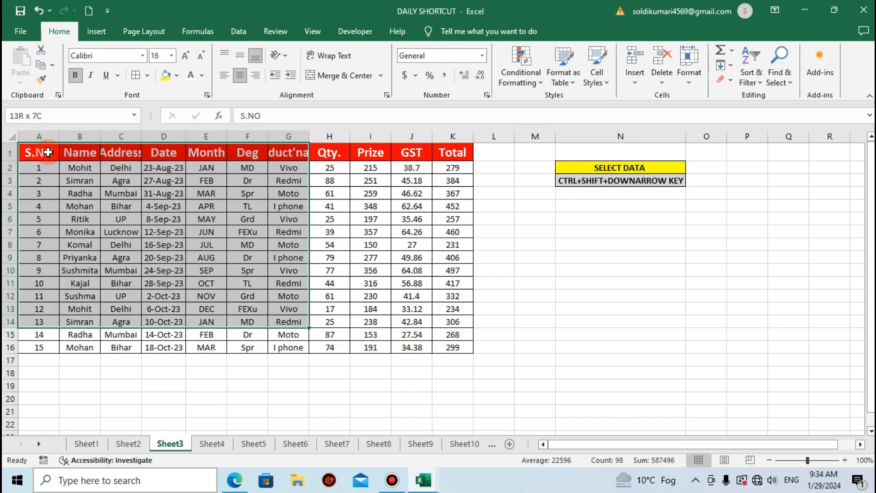
pyautogui.hotkey('shift', 'Right')
pyautogui.hotkey('shift', 'Right')
pyautogui.hotkey('shift', 'Right')
pyautogui.hotkey('shift', 'Right')
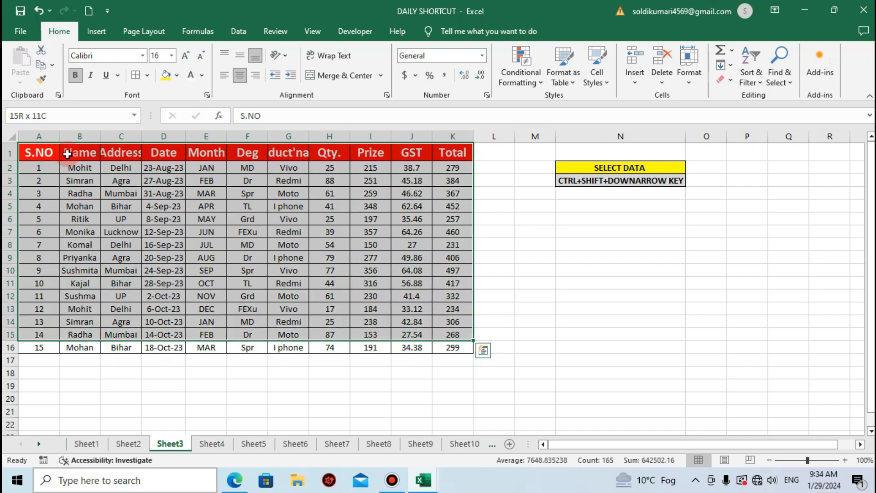
pyautogui.click(148, 196)
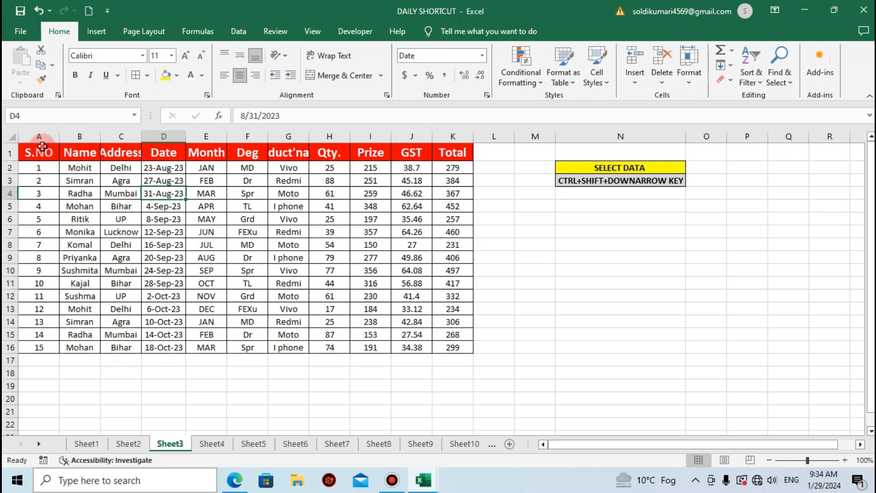
# Select the full table A1:K16 from the S.NO header by extending to the last filled row and column, and deselect it
pyautogui.click(42, 146)
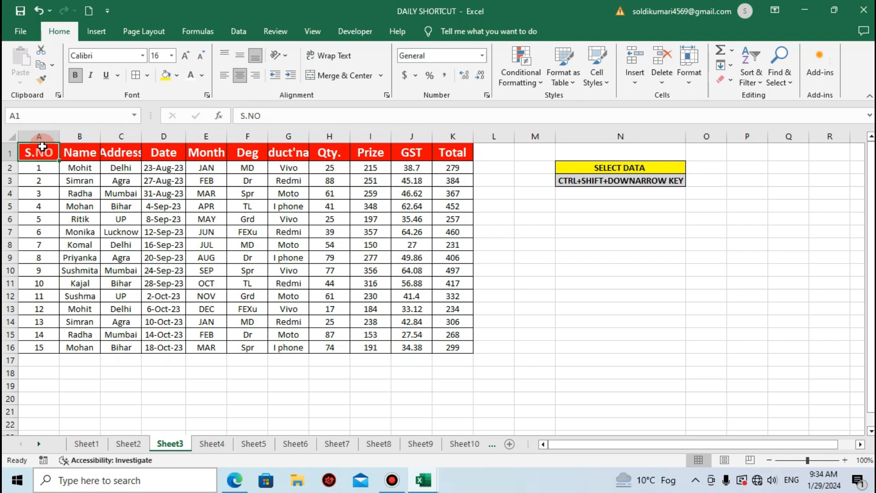
pyautogui.hotkey('ctrl', 'shift', 'Down')
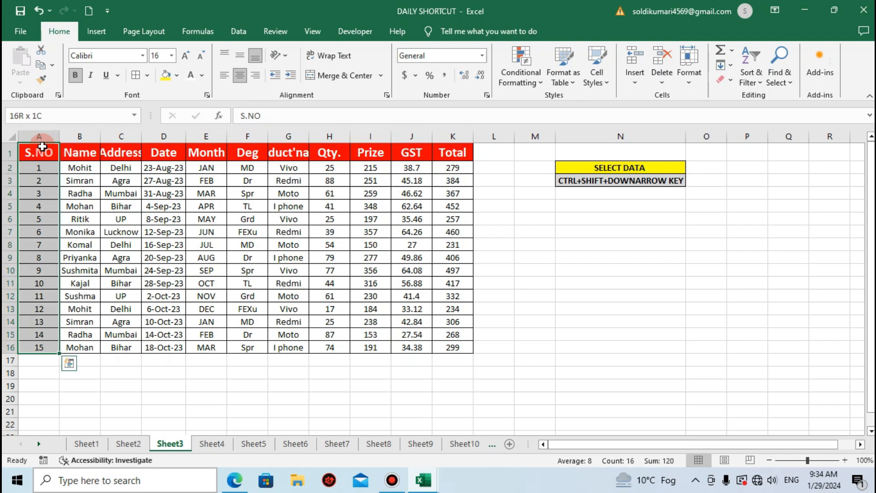
pyautogui.hotkey('ctrl', 'shift', 'Right')
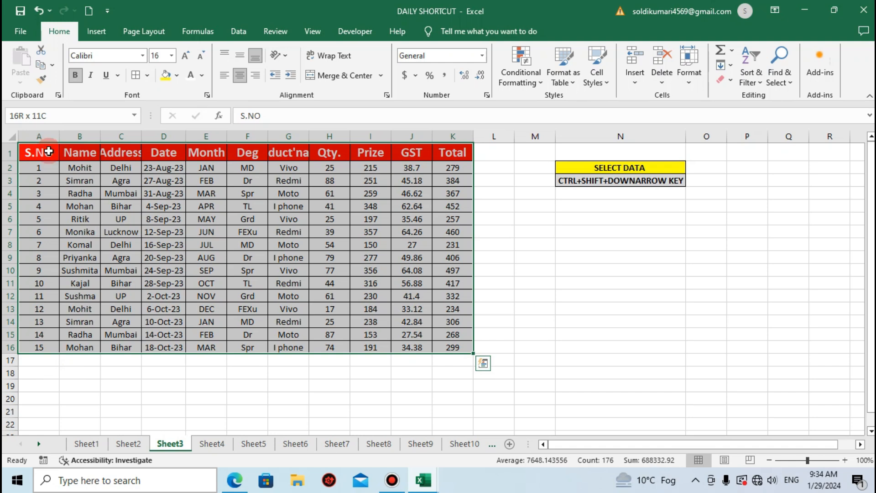
pyautogui.click(217, 384)
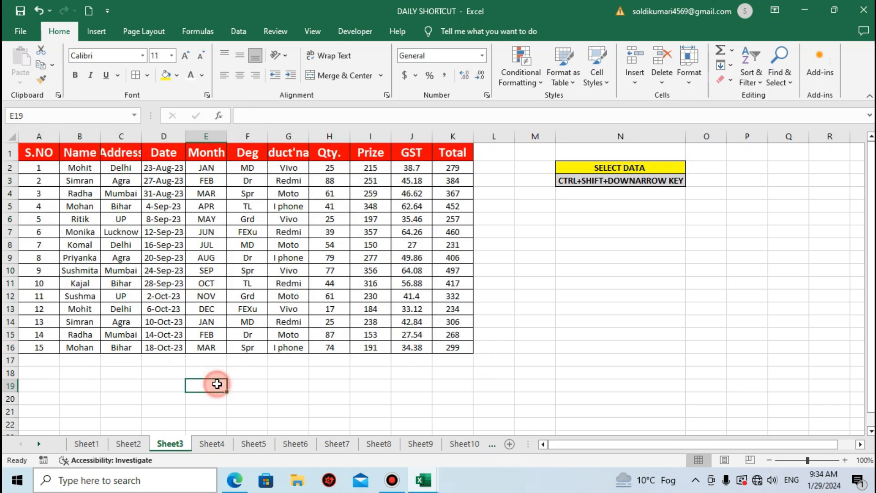
# On Sheet4, enter MUMBAI in cell B2 as the first entry of the City column
pyautogui.click(211, 443)
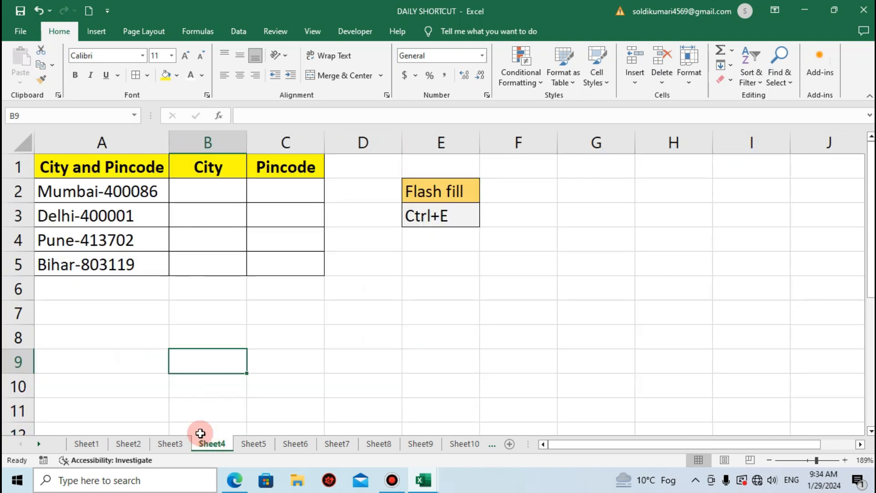
pyautogui.click(211, 250)
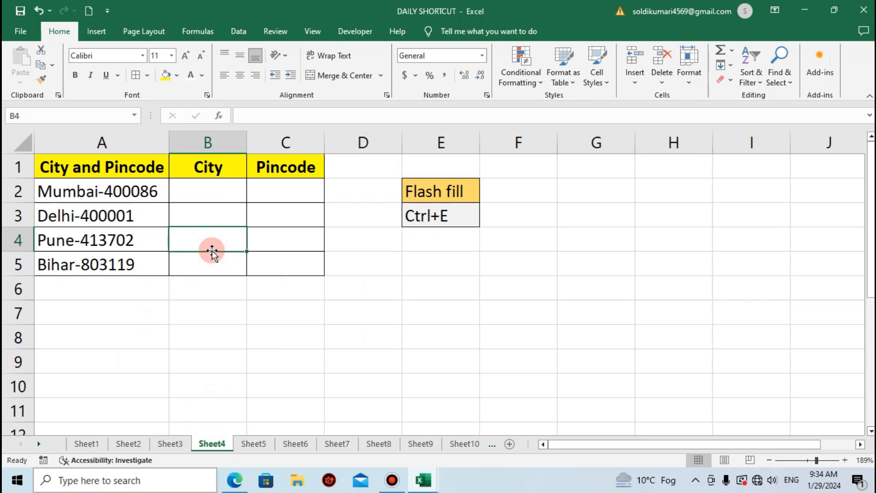
pyautogui.click(190, 191)
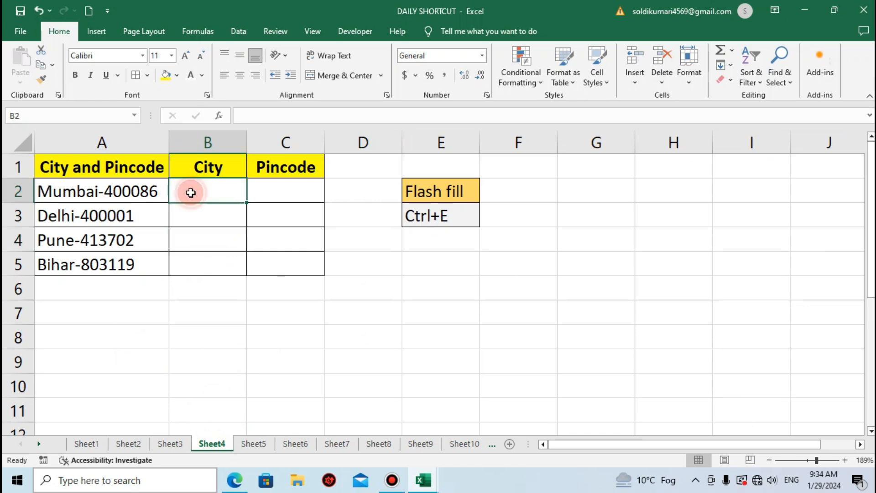
pyautogui.write('MUMBAI')
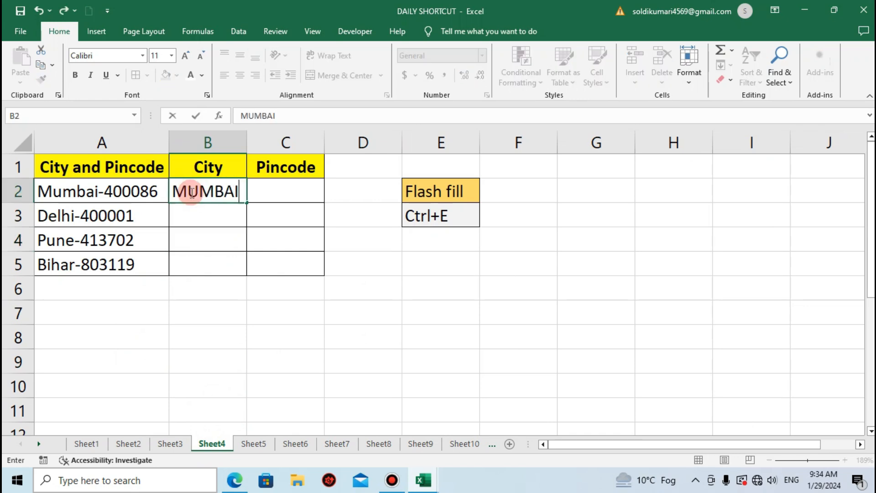
pyautogui.press('Return')
pyautogui.write('DELHI')
pyautogui.press('BackSpace')
pyautogui.press('BackSpace')
pyautogui.press('BackSpace')
pyautogui.press('BackSpace')
pyautogui.press('BackSpace')
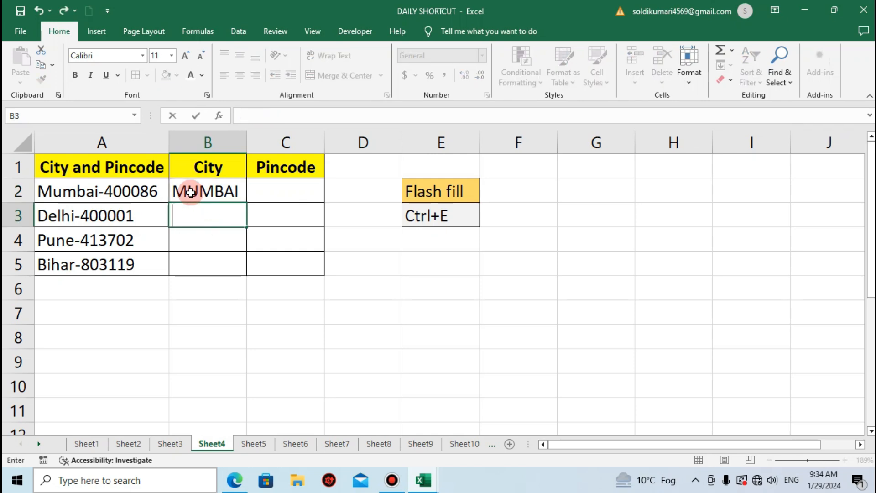
# Flash Fill the City column over B2:B5 from the example in B2
pyautogui.click(191, 192)
pyautogui.hotkey('shift', 'Down')
pyautogui.hotkey('shift', 'Down')
pyautogui.hotkey('shift', 'Down')
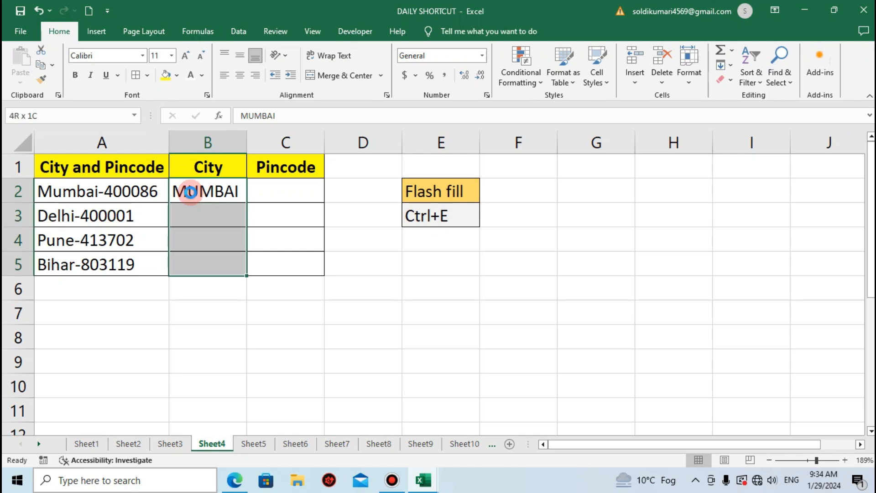
pyautogui.hotkey('ctrl', 'e')
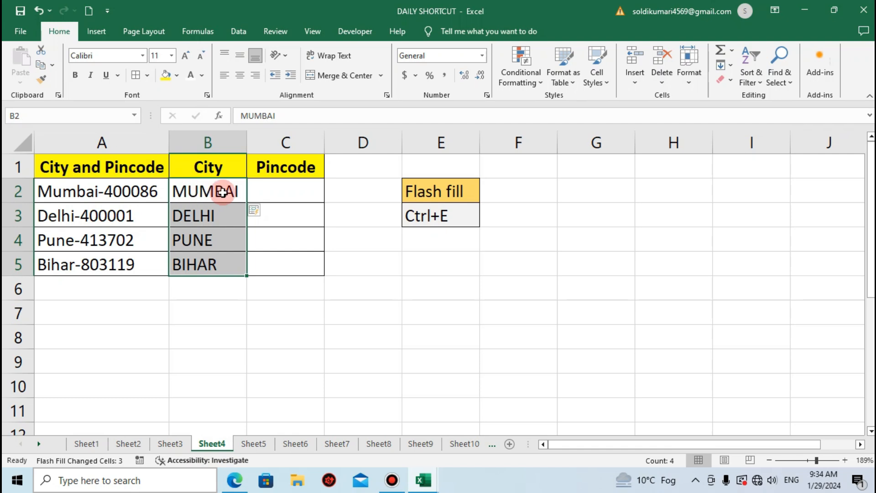
# Enter 400086 in cell C2 as the first entry of the Pincode column
pyautogui.doubleClick(286, 199)
pyautogui.write('400')
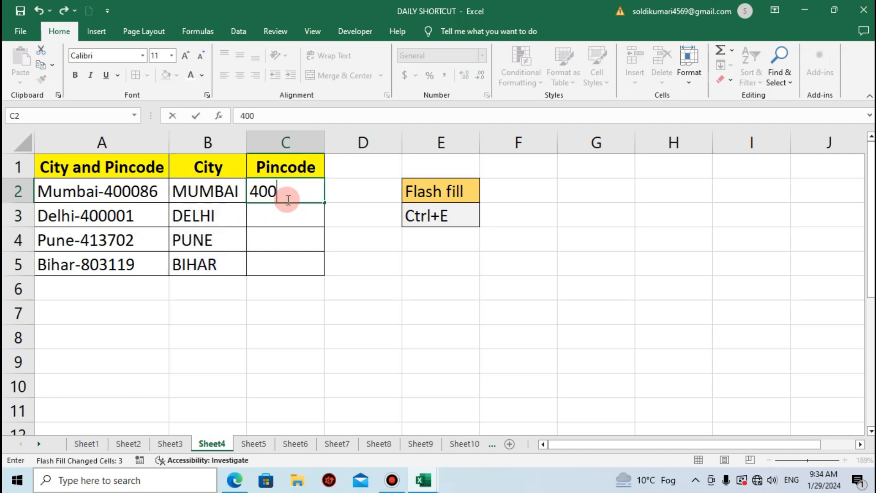
pyautogui.write('086')
pyautogui.press('Return')
# Flash Fill the Pincode column over C2:C5 from the example in C2, and deselect the range
pyautogui.moveTo(292, 196); pyautogui.dragTo(289, 257)
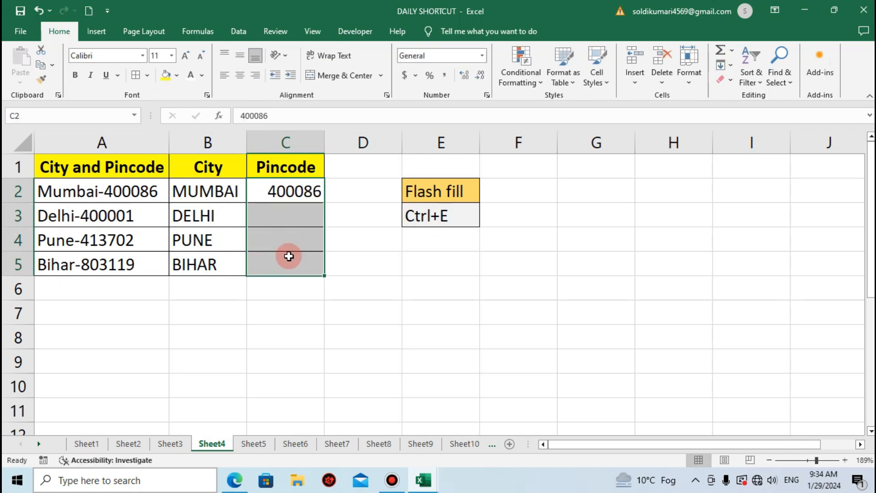
pyautogui.hotkey('ctrl', 'e')
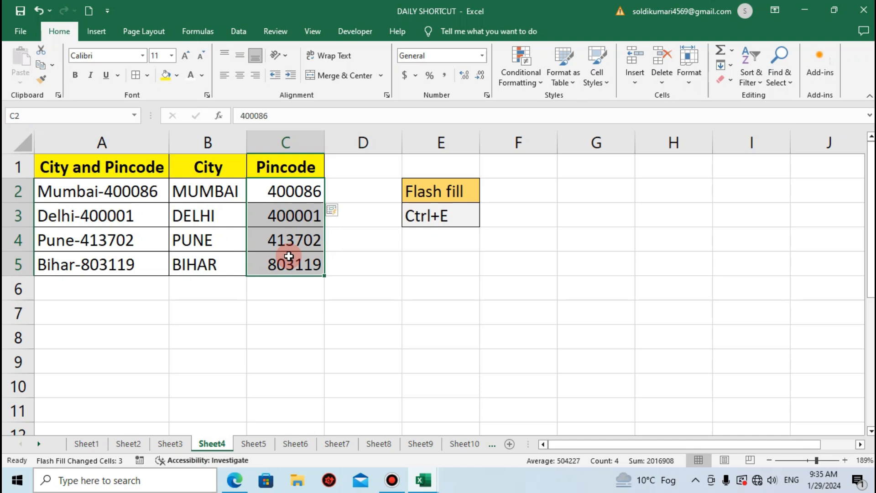
pyautogui.click(449, 242)
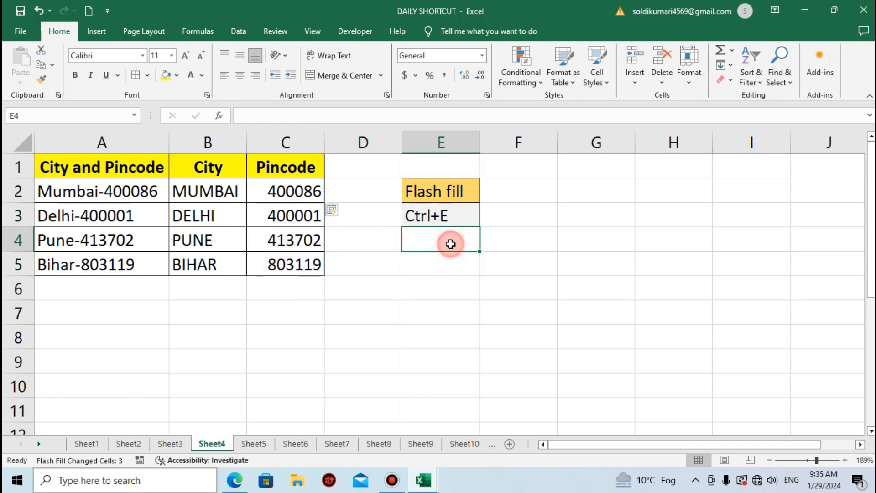
pyautogui.click(438, 220)
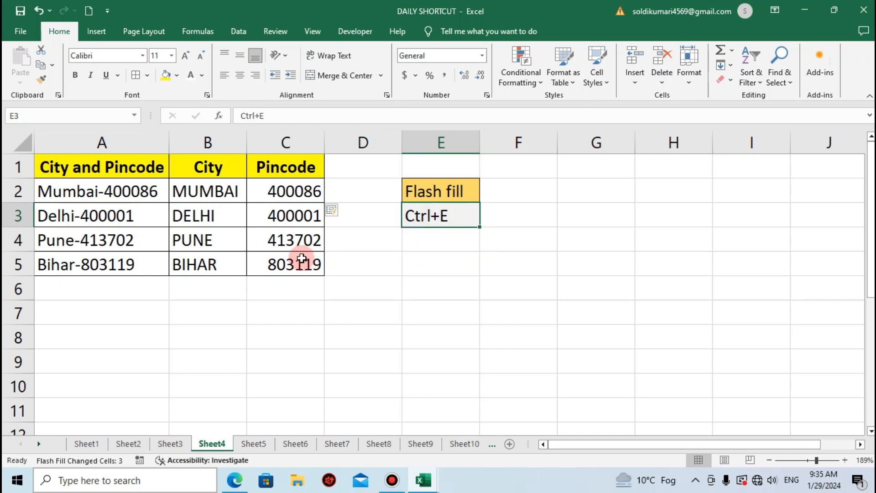
pyautogui.click(296, 257)
pyautogui.click(138, 242)
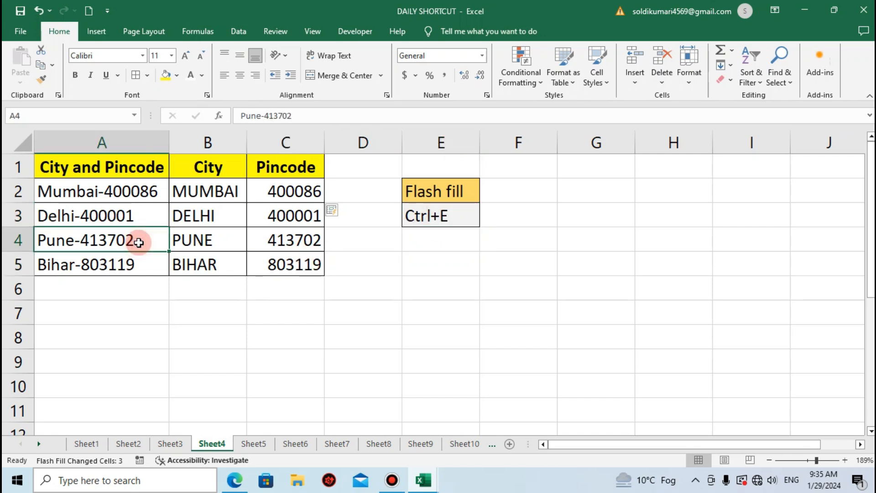
# On Sheet5, fill the name in A2 down the Name column through A10
pyautogui.click(261, 444)
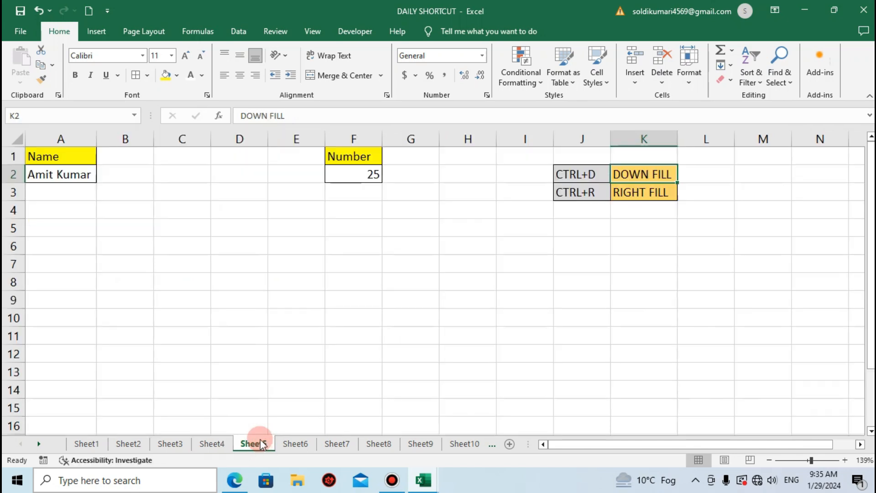
pyautogui.click(60, 176)
pyautogui.hotkey('shift', 'Down')
pyautogui.hotkey('shift', 'Down')
pyautogui.hotkey('shift', 'Down')
pyautogui.hotkey('shift', 'Down')
pyautogui.hotkey('shift', 'Down')
pyautogui.hotkey('shift', 'Down')
pyautogui.hotkey('shift', 'Down')
pyautogui.hotkey('shift', 'Down')
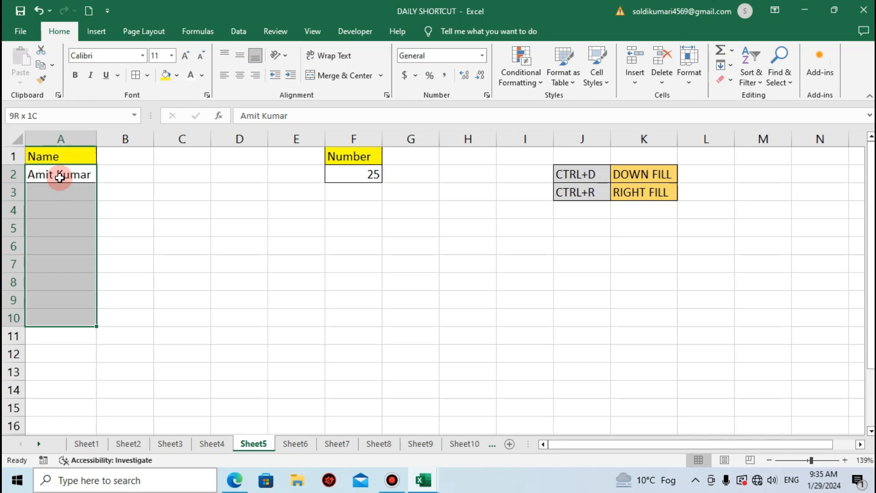
pyautogui.hotkey('ctrl', 'd')
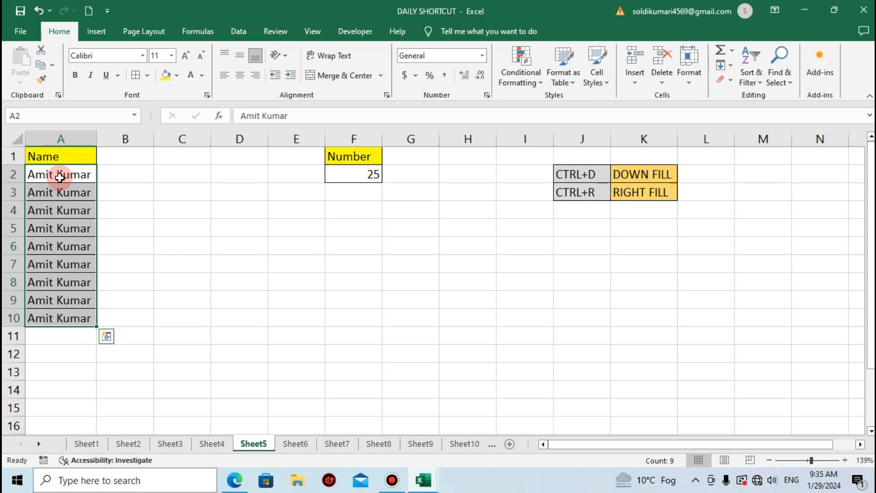
# Fill the name in A2 to the right across row 2 through D2
pyautogui.click(60, 177)
pyautogui.hotkey('shift', 'Right')
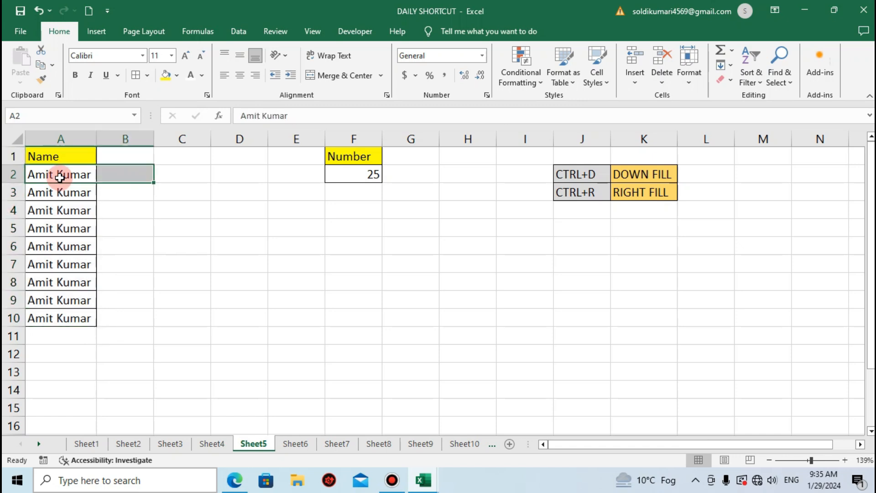
pyautogui.hotkey('shift', 'Right')
pyautogui.hotkey('shift', 'Right')
pyautogui.hotkey('shift', 'Right')
pyautogui.hotkey('shift', 'Left')
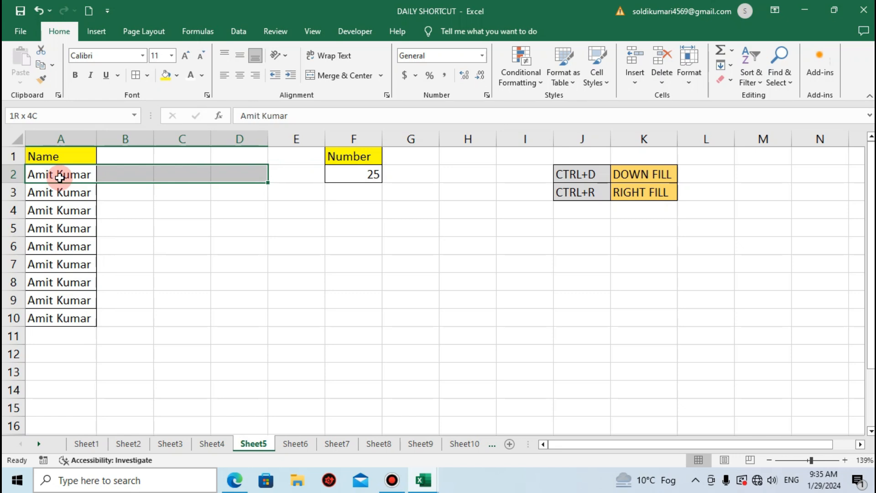
pyautogui.hotkey('ctrl', 'r')
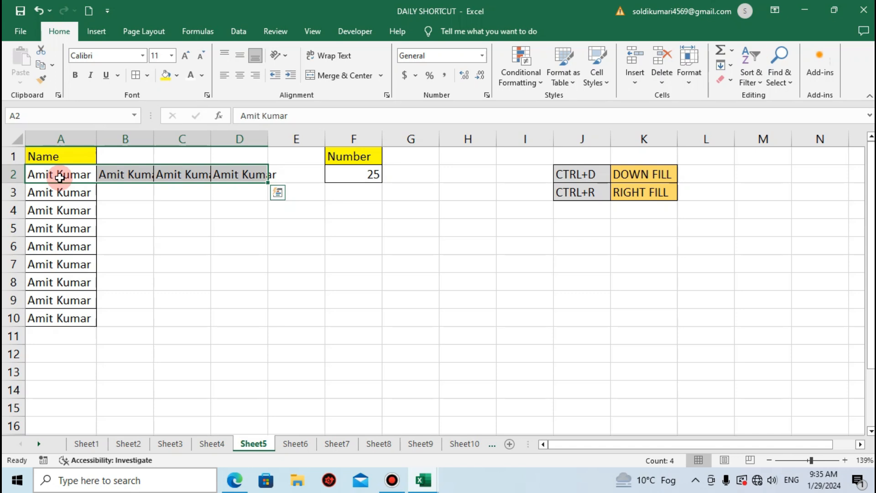
# Fill the 25 in F2 down the Number column through F7
pyautogui.click(340, 178)
pyautogui.hotkey('shift', 'Down')
pyautogui.hotkey('shift', 'Down')
pyautogui.hotkey('shift', 'Down')
pyautogui.hotkey('shift', 'Down')
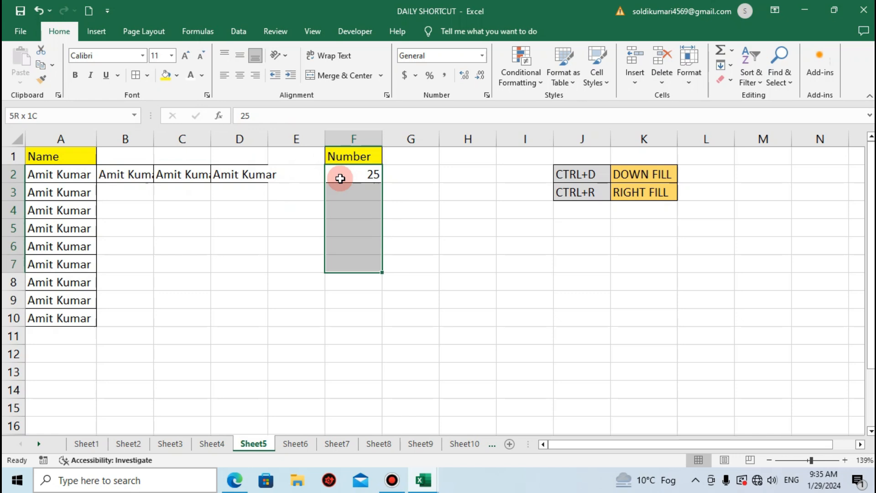
pyautogui.hotkey('ctrl', 'd')
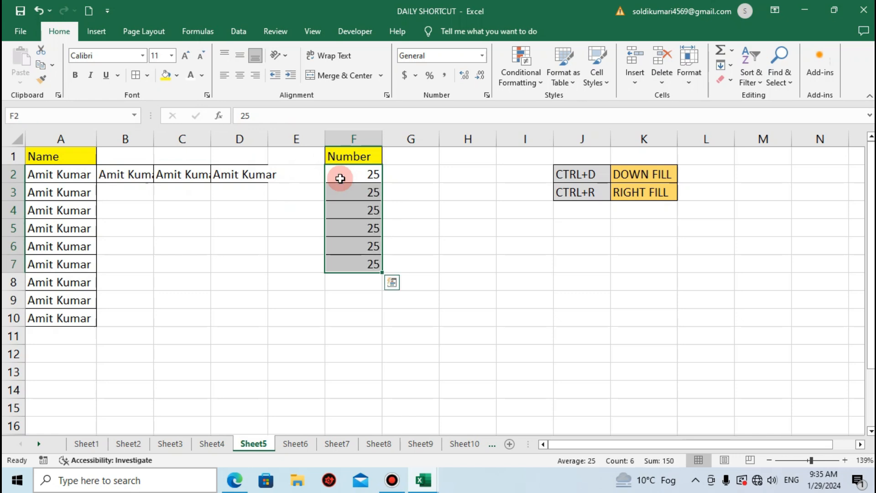
# Fill the 25 in F2 to the right across row 2 through I2, and deselect the range
pyautogui.click(339, 178)
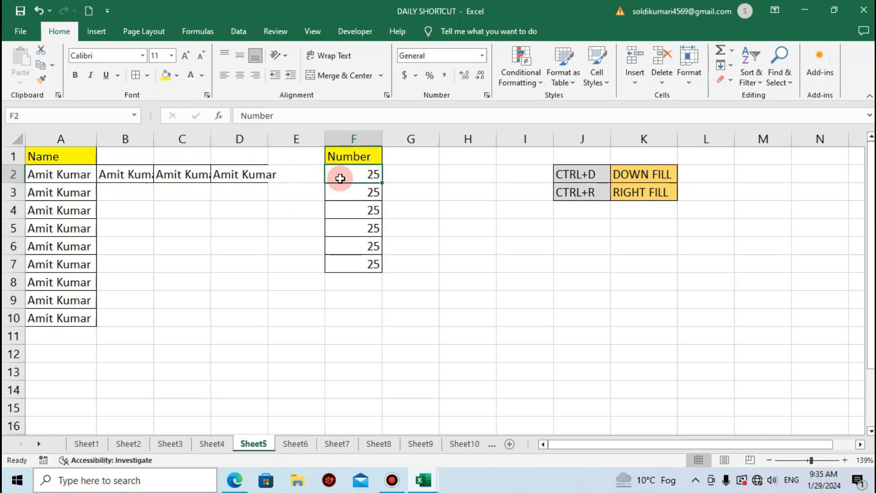
pyautogui.hotkey('shift', 'Right')
pyautogui.hotkey('shift', 'Right')
pyautogui.hotkey('shift', 'Right')
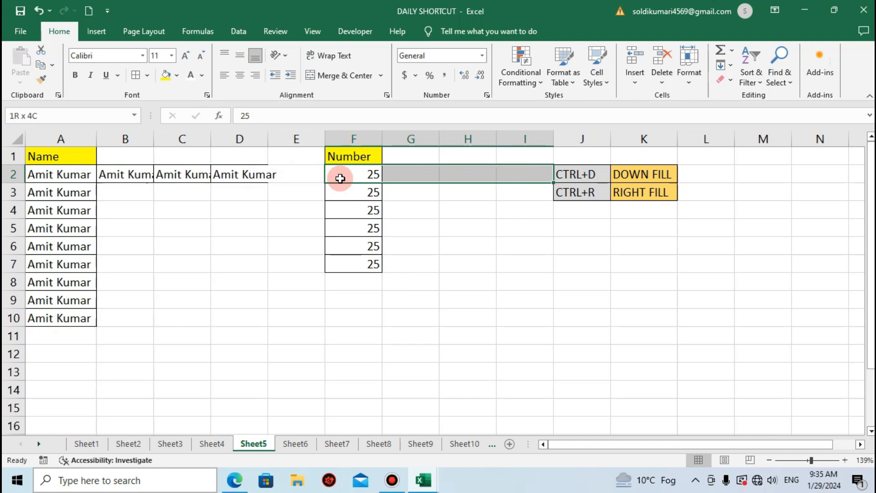
pyautogui.hotkey('ctrl', 'r')
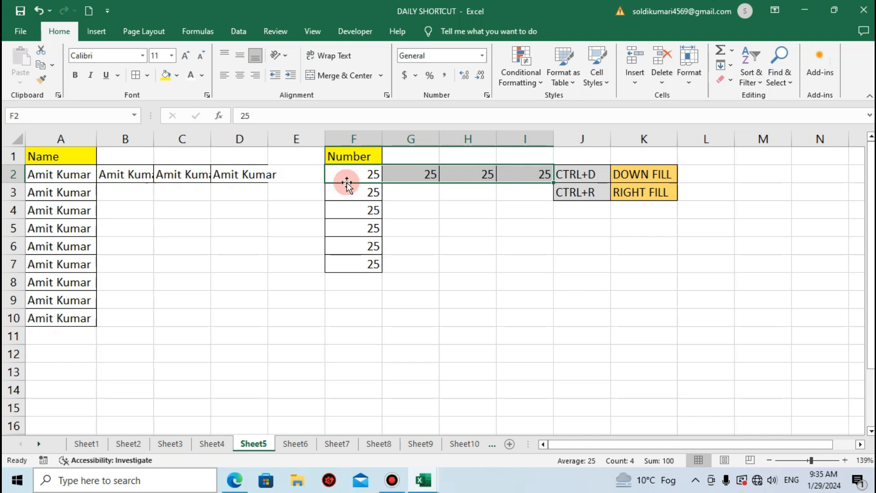
pyautogui.click(407, 249)
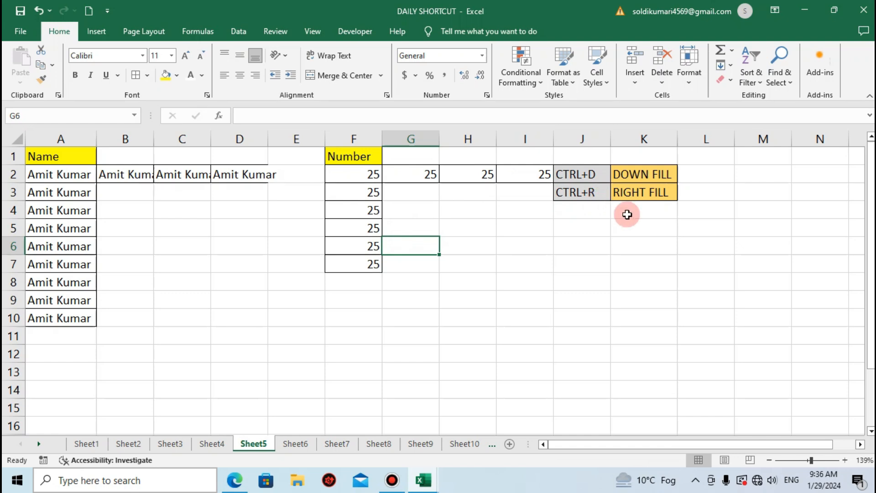
pyautogui.click(558, 280)
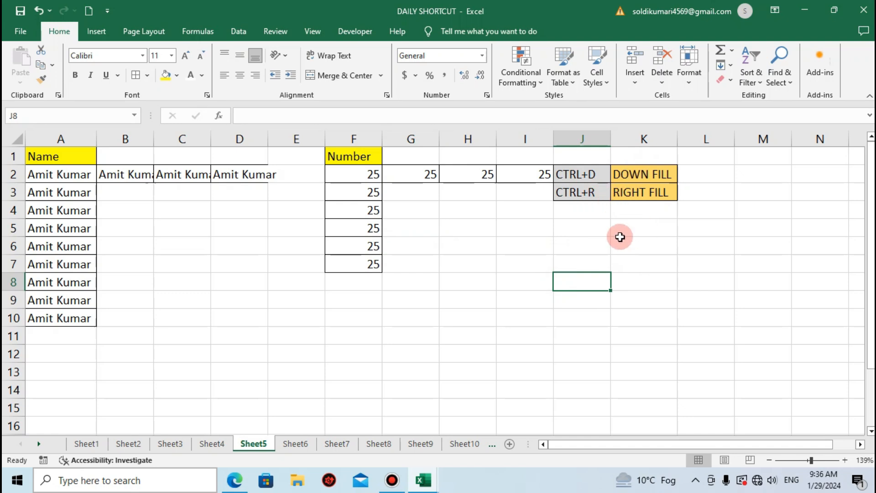
# On Sheet6, try overwriting the text in C6 with GHHHJ and discard the entry
pyautogui.click(296, 445)
pyautogui.click(232, 274)
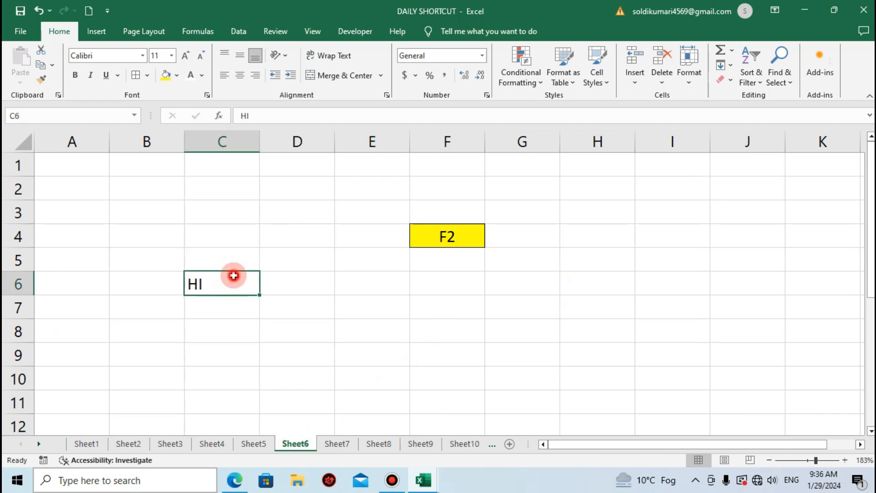
pyautogui.write('GHHHJ')
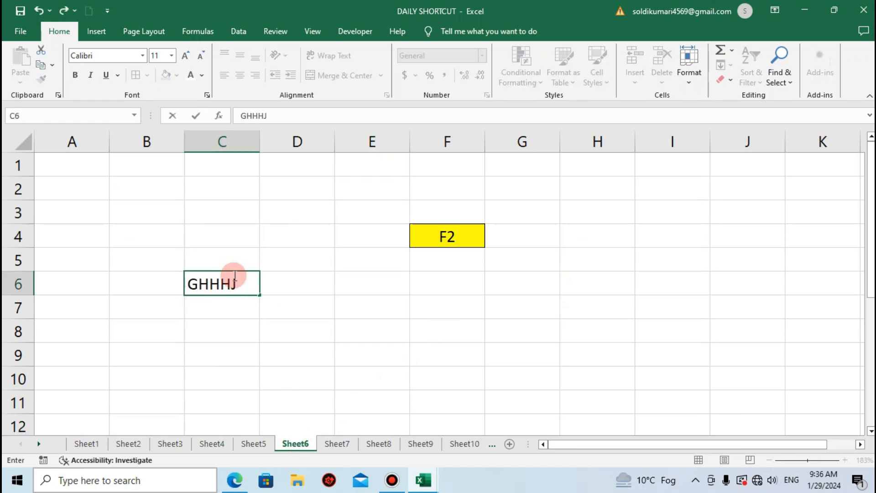
pyautogui.press('Escape')
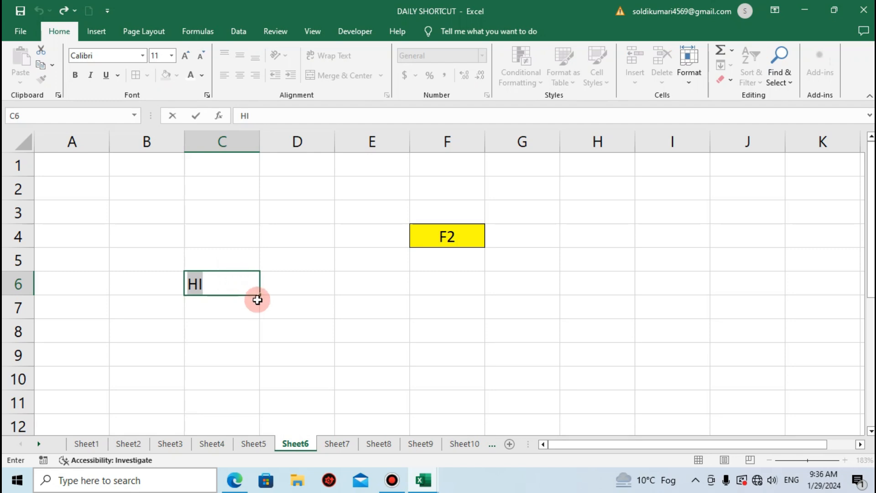
pyautogui.click(245, 320)
# Edit cell C6 in place, appending GHHJKKHGFF after its existing text HI
pyautogui.click(216, 286)
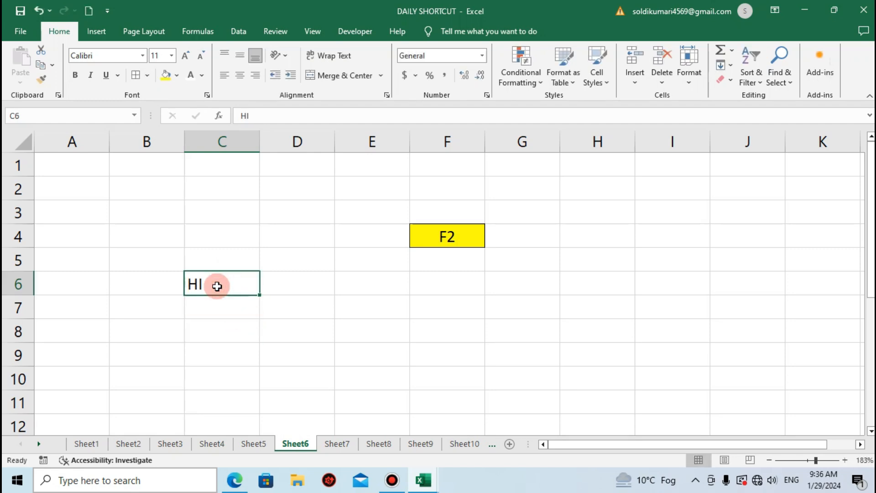
pyautogui.press('F2')
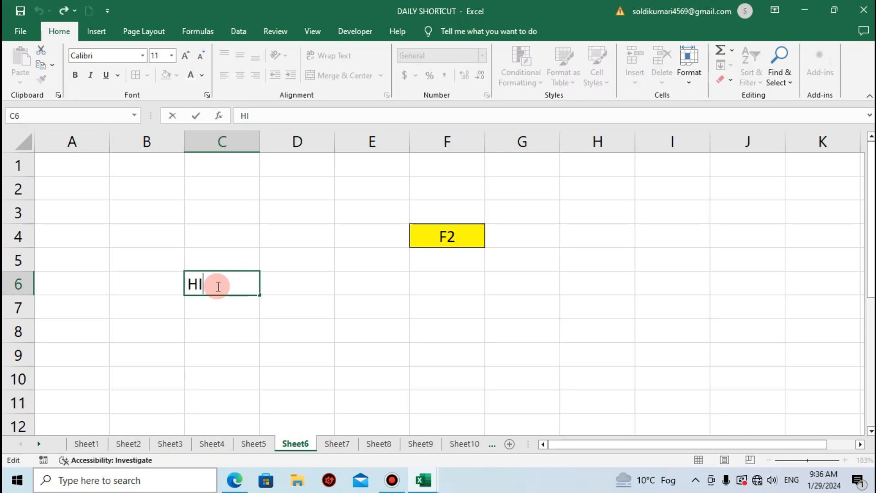
pyautogui.write('GHHJKKHGFF')
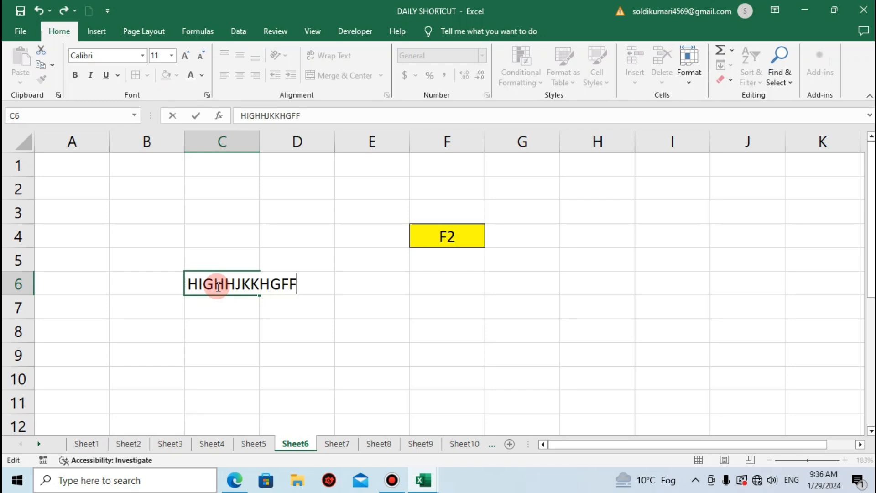
pyautogui.click(292, 330)
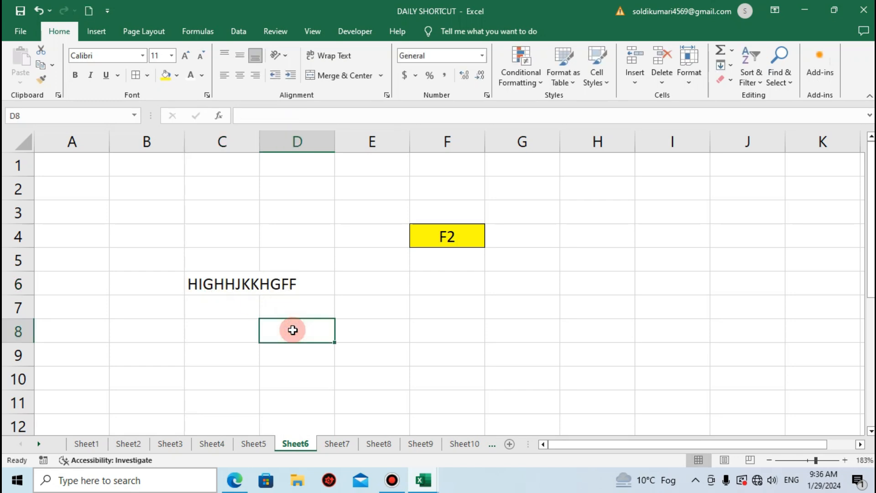
# Edit cell C6 in place again, appending HJJK to the end of its text
pyautogui.click(242, 299)
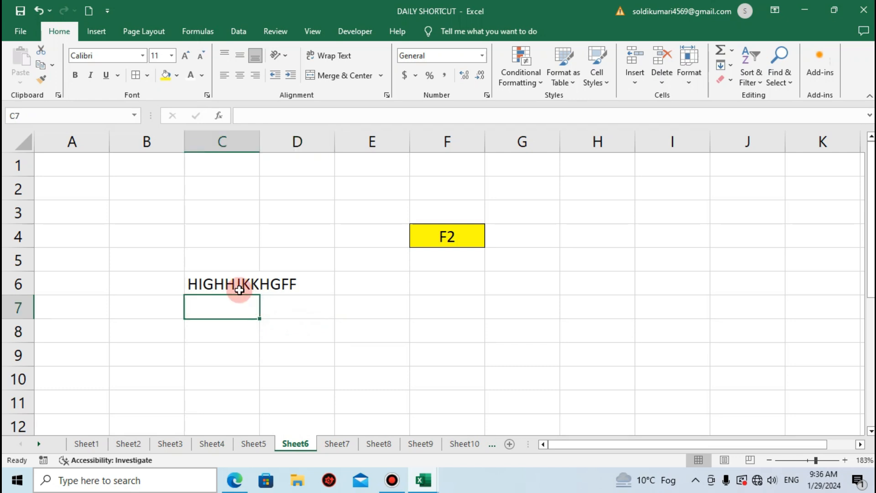
pyautogui.click(238, 288)
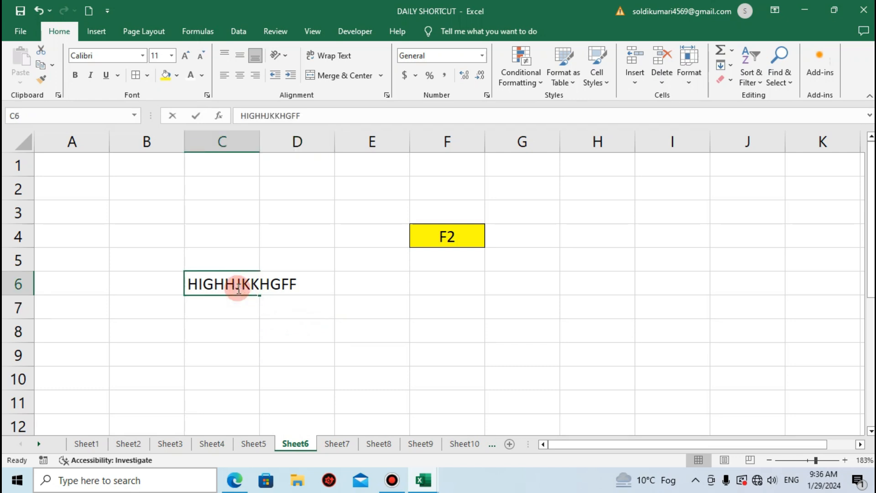
pyautogui.press('F2')
pyautogui.write('HJJK')
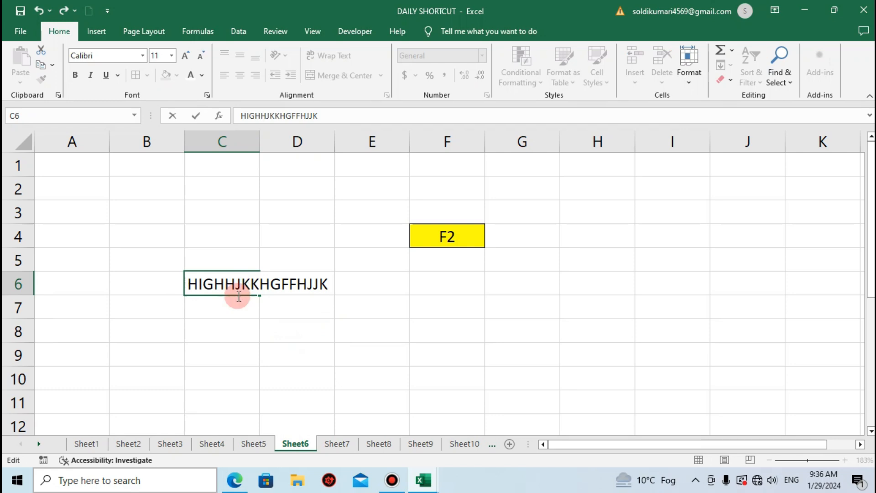
pyautogui.click(225, 324)
# Overwrite the entire content of cell C6 with HJJ
pyautogui.click(219, 286)
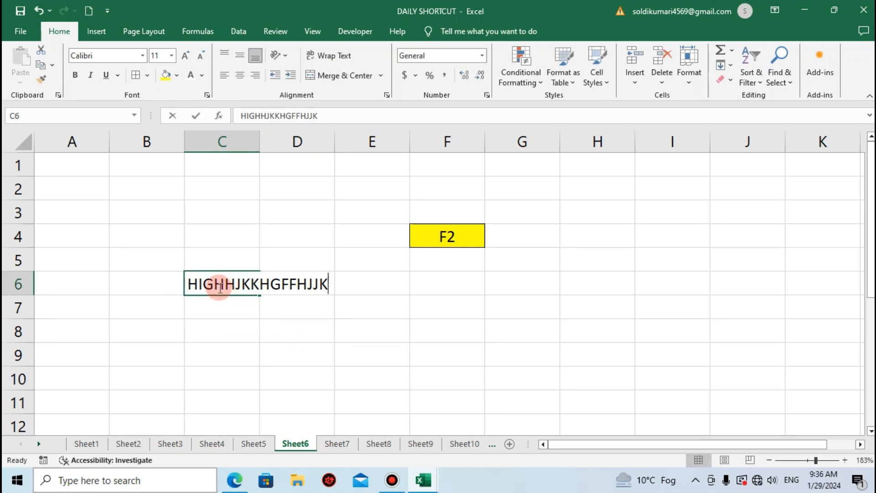
pyautogui.write('HJJ')
pyautogui.click(288, 323)
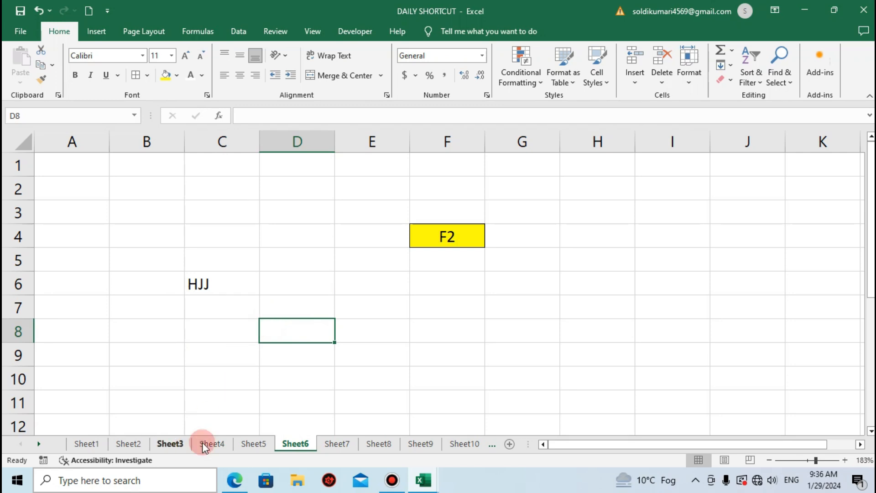
# Open the print preview of the Sheet7 table, enlarge the page to inspect it, and return to the worksheet
pyautogui.click(321, 448)
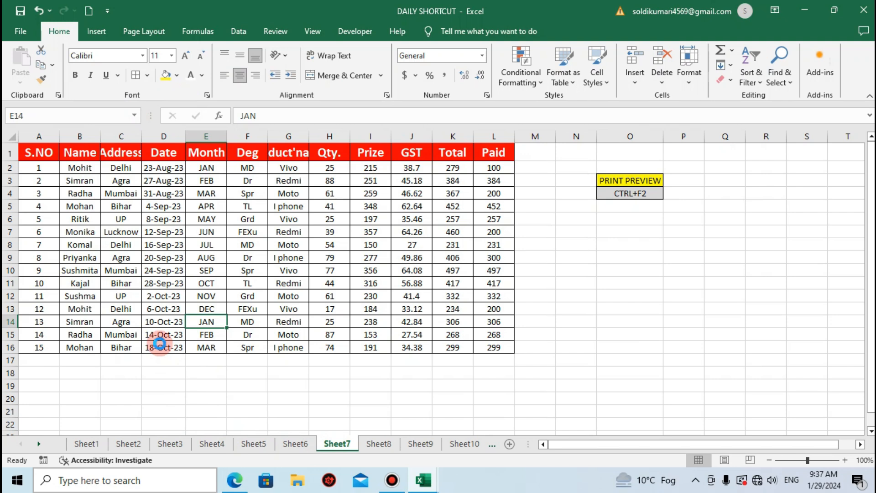
pyautogui.hotkey('ctrl', 'F2')
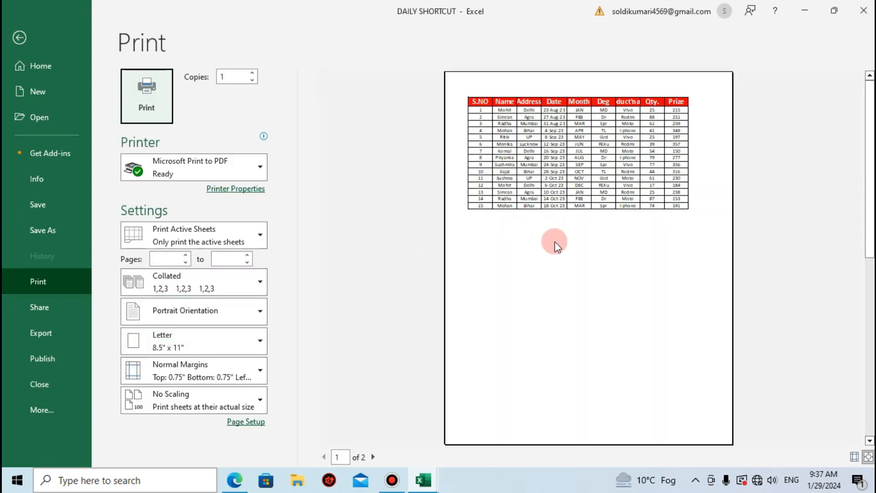
pyautogui.click(627, 165)
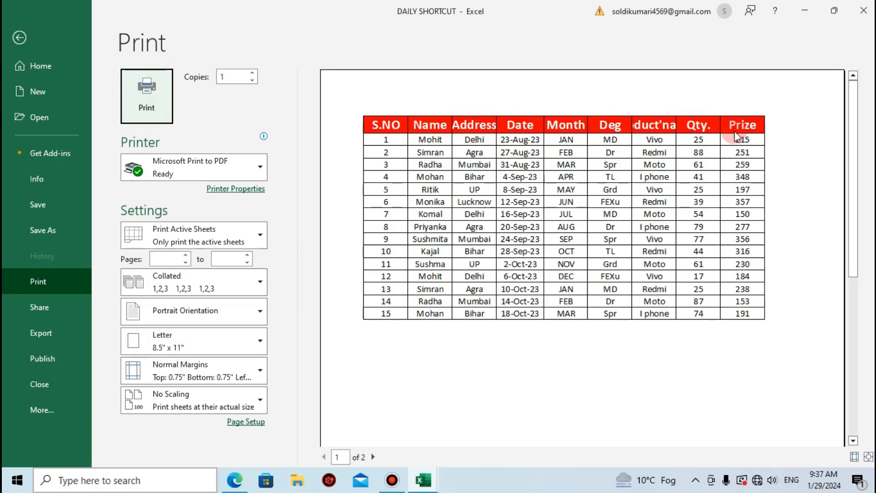
pyautogui.click(19, 40)
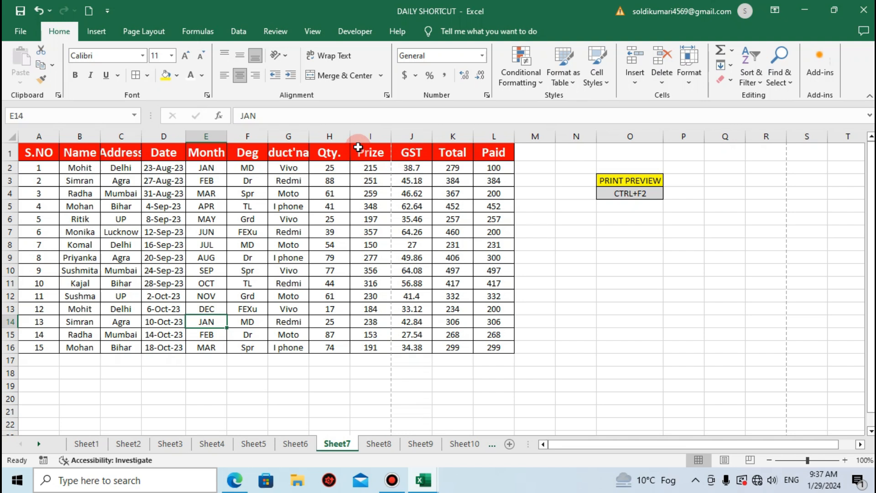
# Narrow the Qty. through Paid columns on Sheet7, keeping Total wide enough for its heading, and check the table in print preview
pyautogui.moveTo(352, 140); pyautogui.dragTo(413, 138)
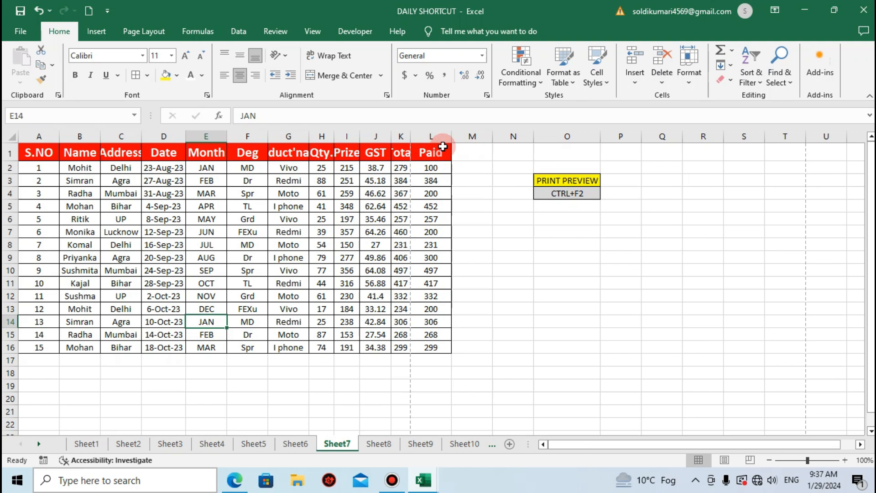
pyautogui.moveTo(451, 141); pyautogui.dragTo(437, 141)
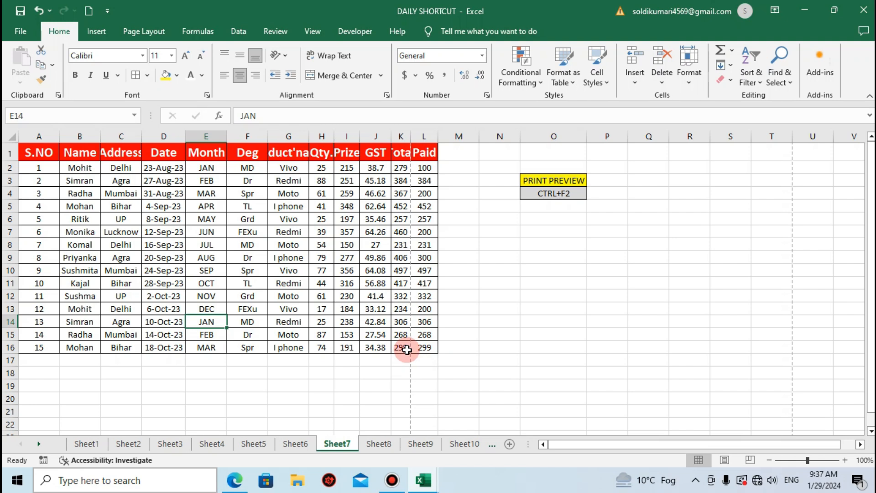
pyautogui.moveTo(410, 139); pyautogui.dragTo(424, 137)
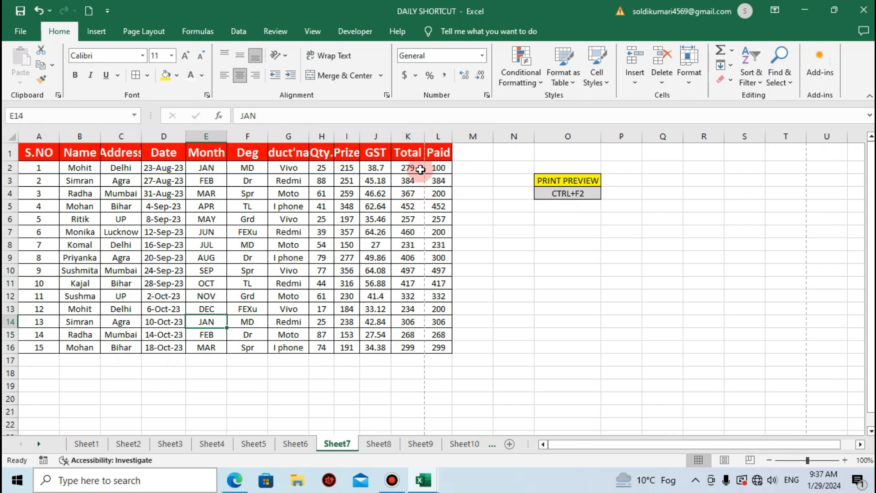
pyautogui.hotkey('ctrl', 'F2')
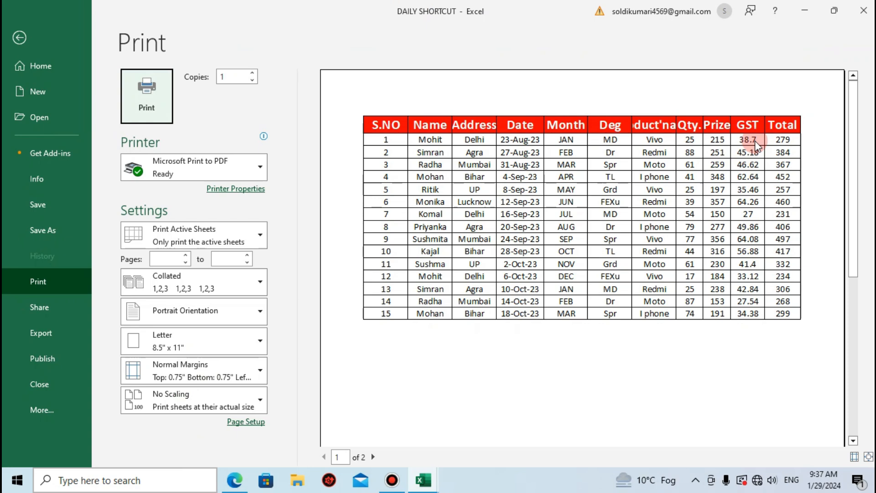
pyautogui.click(20, 37)
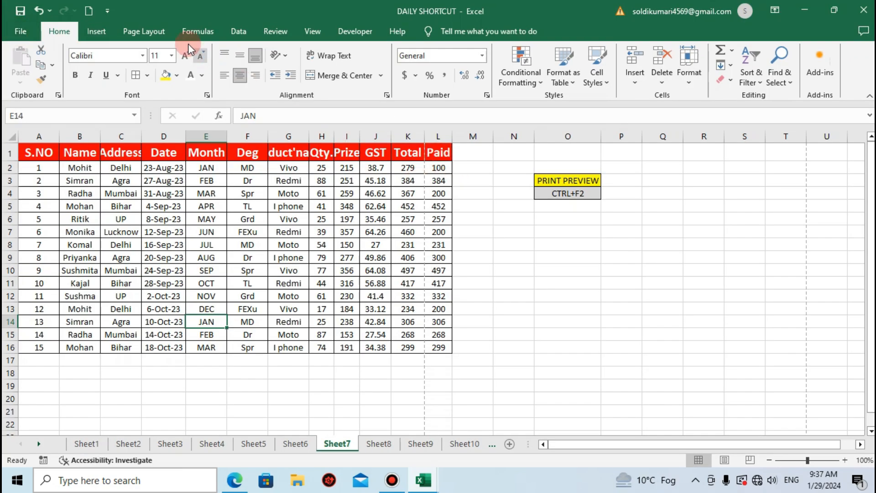
# Set the Sheet7 page margins to Narrow and check the table again in print preview
pyautogui.click(155, 28)
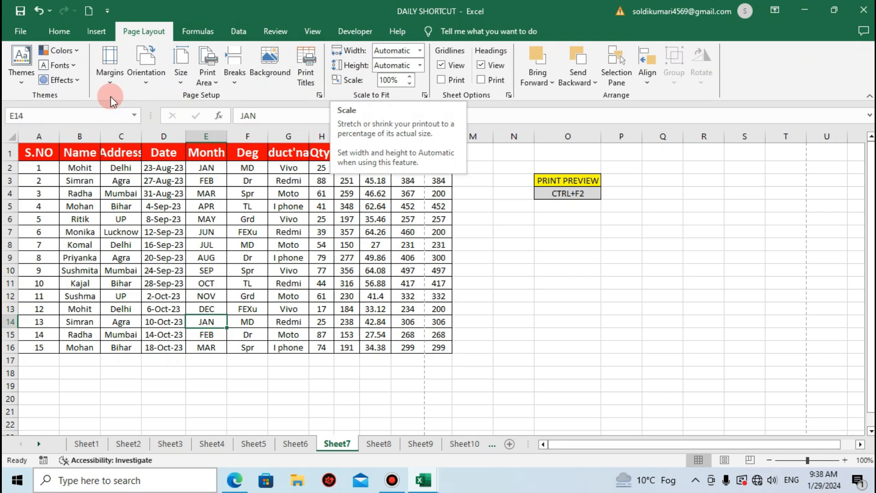
pyautogui.click(110, 81)
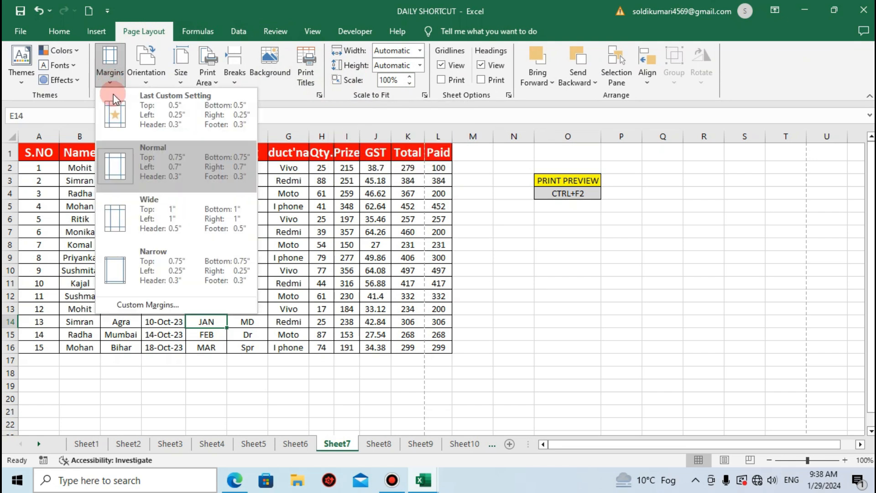
pyautogui.click(132, 268)
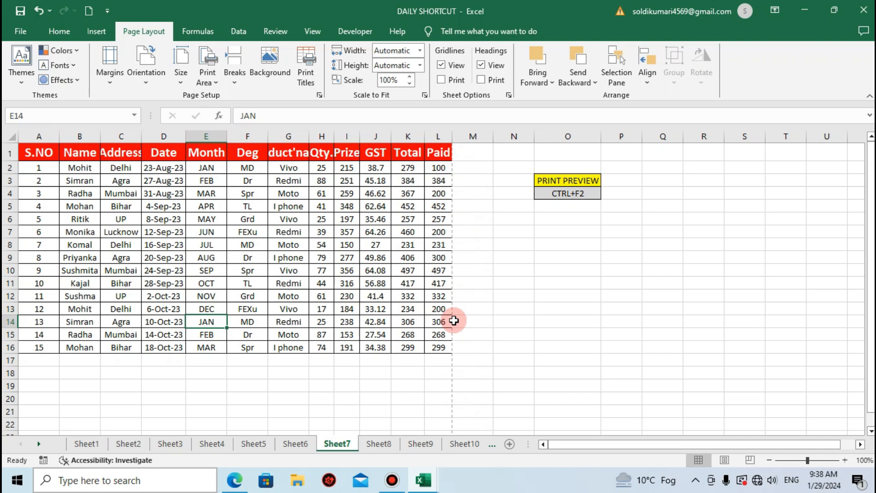
pyautogui.hotkey('ctrl', 'F2')
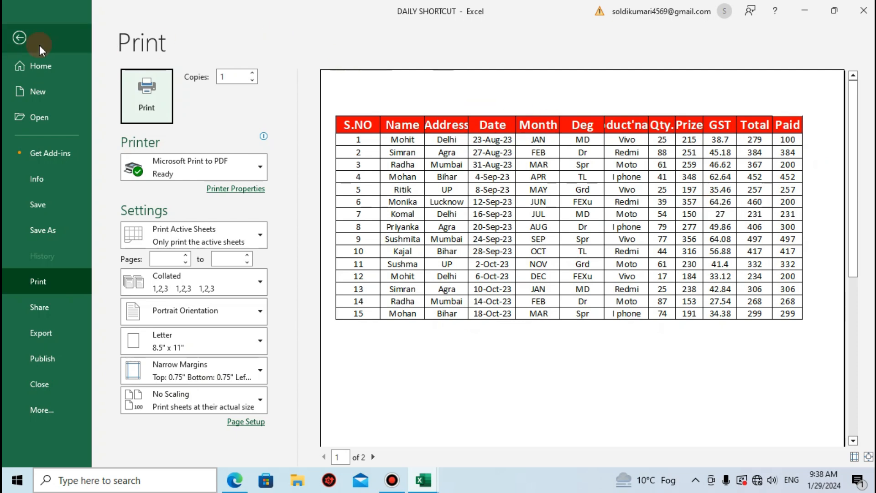
pyautogui.click(13, 44)
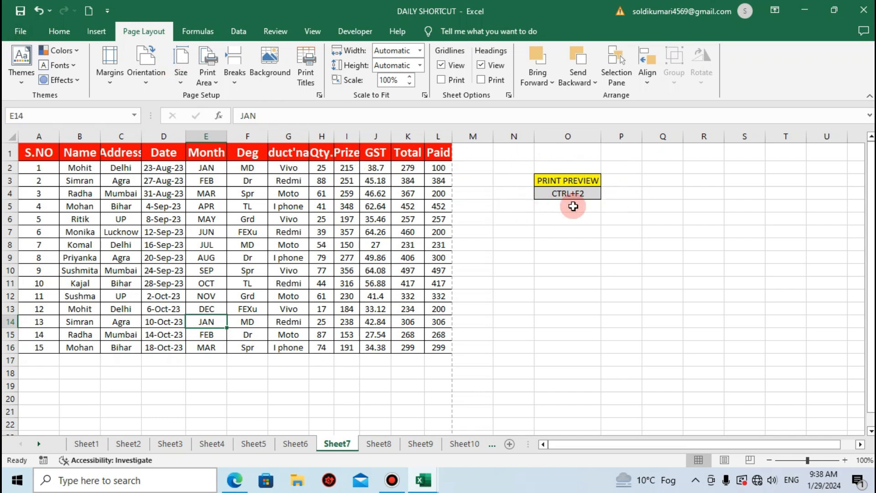
pyautogui.click(62, 33)
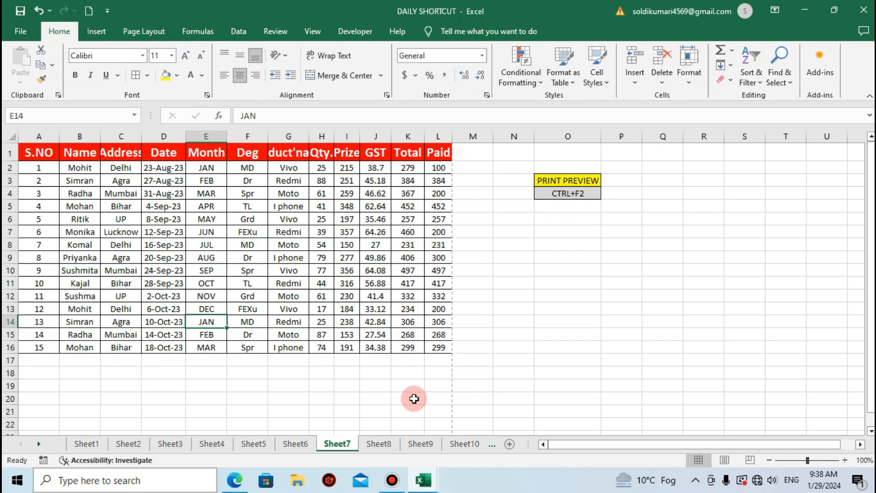
# Apply All Borders to the whole Sheet8 table, from the S.NO heading through the last Paid value (A1:L16)
pyautogui.click(386, 445)
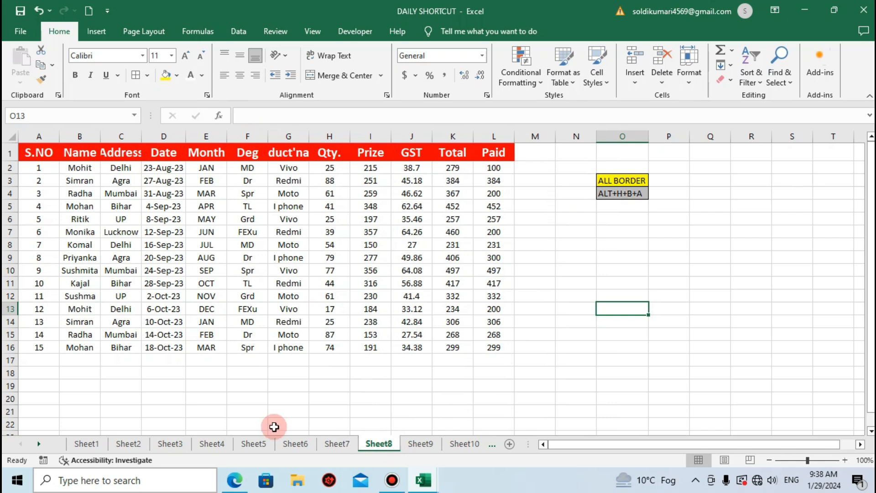
pyautogui.click(102, 288)
pyautogui.click(33, 170)
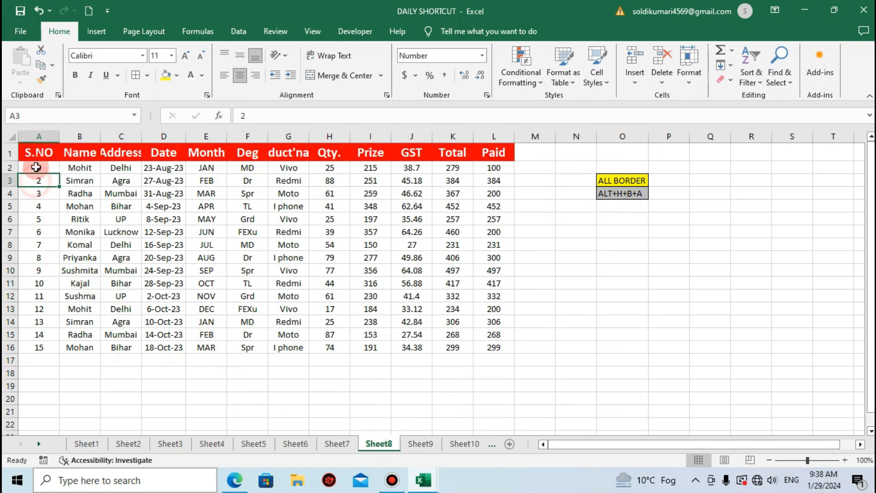
pyautogui.click(36, 157)
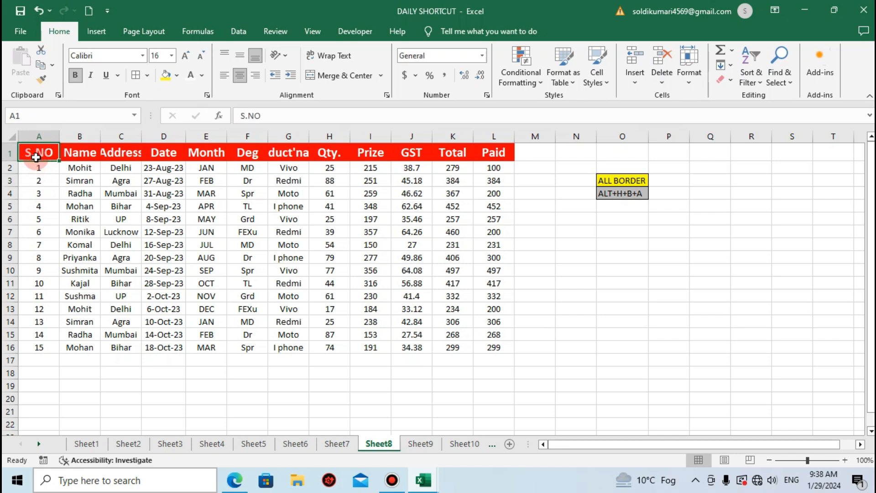
pyautogui.hotkey('ctrl', 'shift', 'Down')
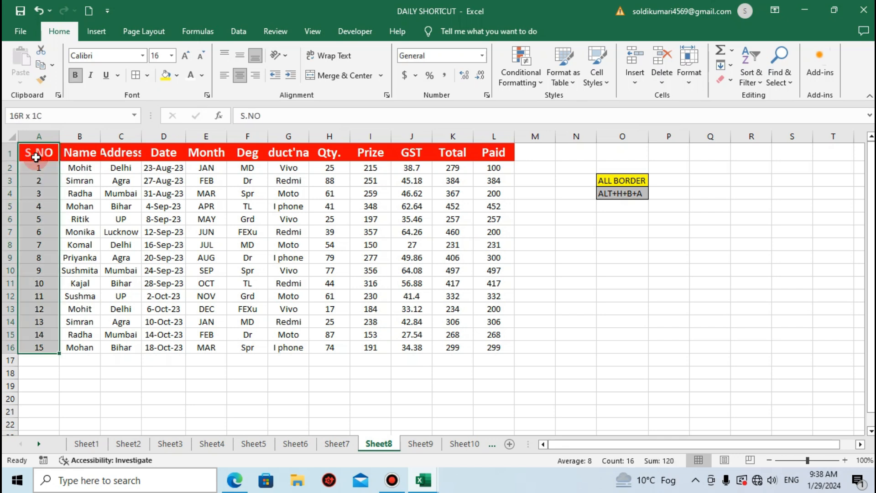
pyautogui.hotkey('ctrl', 'shift', 'Right')
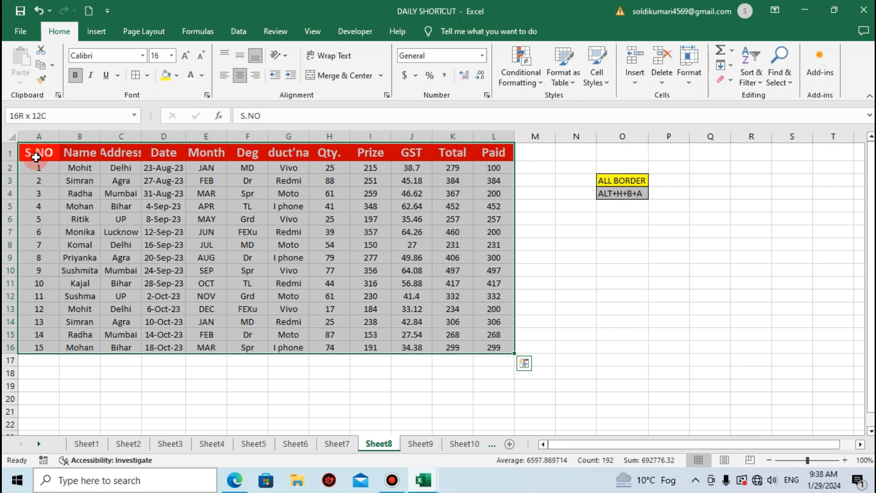
pyautogui.hotkey('alt', 'h')
pyautogui.press('b')
pyautogui.press('a')
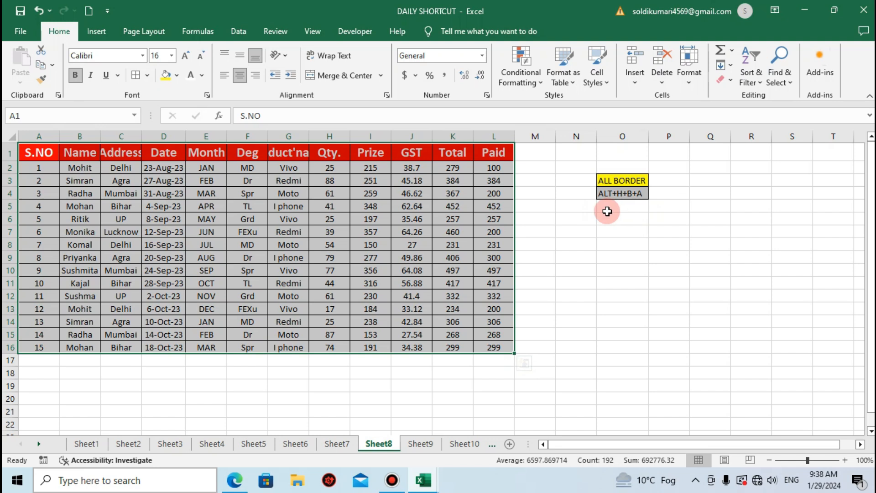
pyautogui.click(388, 242)
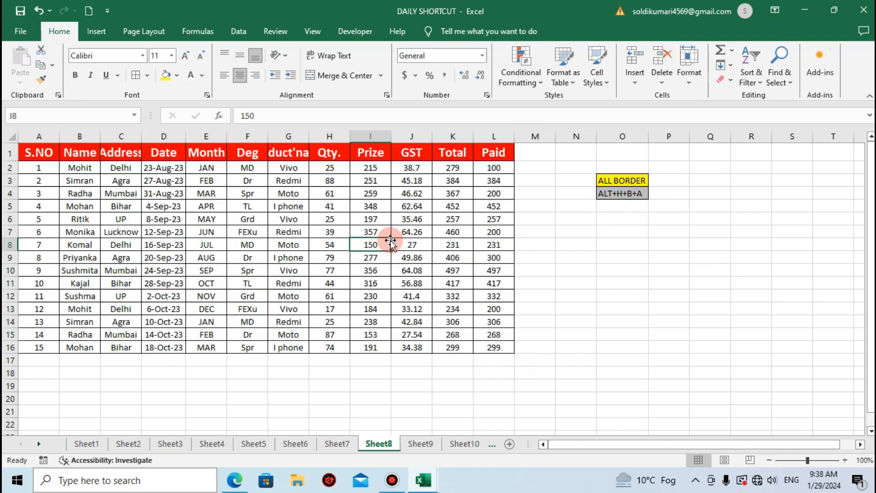
pyautogui.click(318, 273)
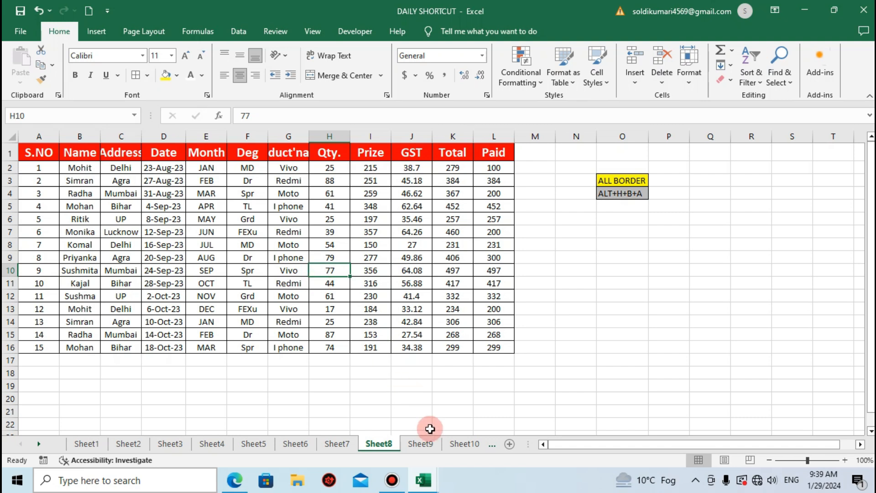
# Copy the name, address and date cells B3:D6 on Sheet9 and paste them starting at I12
pyautogui.click(419, 443)
pyautogui.click(229, 222)
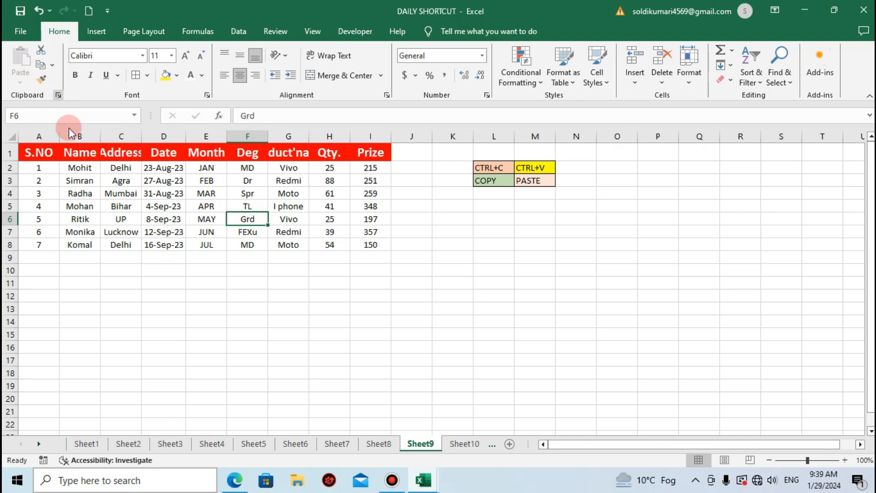
pyautogui.click(118, 193)
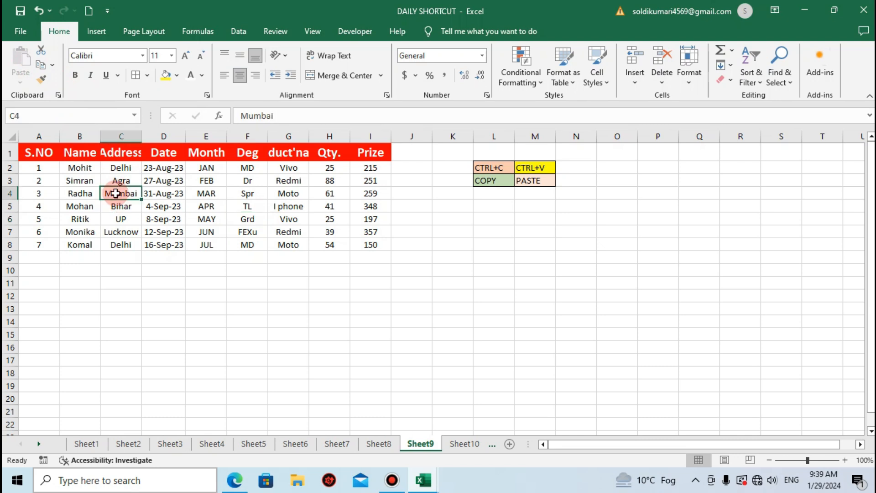
pyautogui.moveTo(72, 180); pyautogui.dragTo(166, 216)
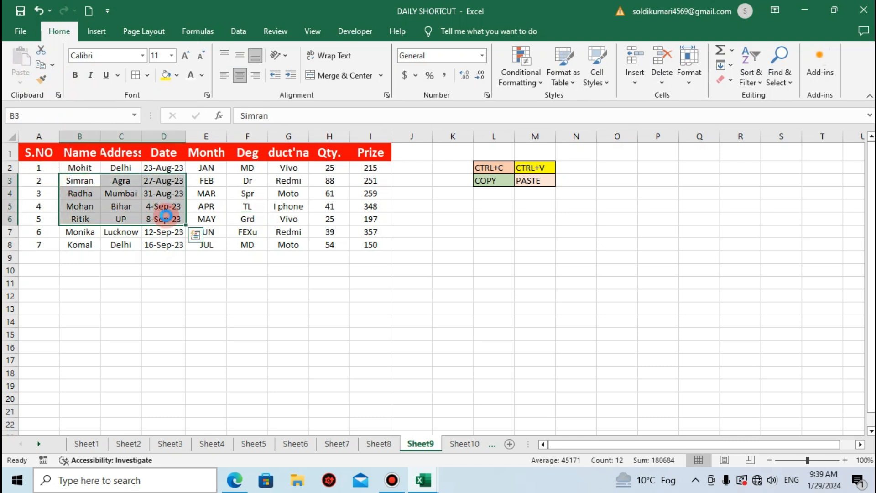
pyautogui.hotkey('ctrl', 'c')
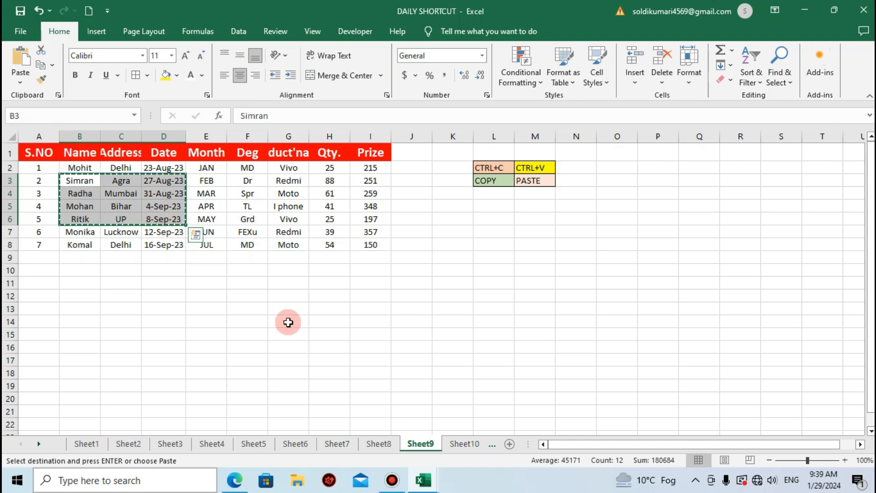
pyautogui.click(354, 300)
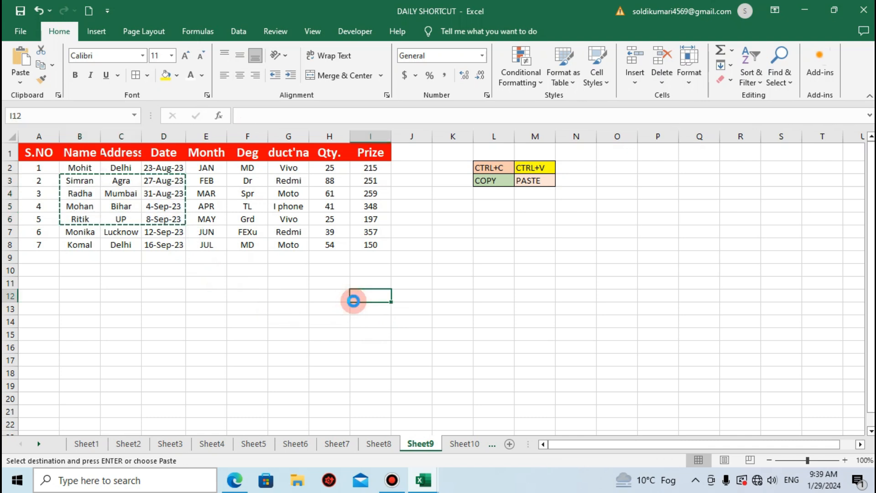
pyautogui.hotkey('ctrl', 'v')
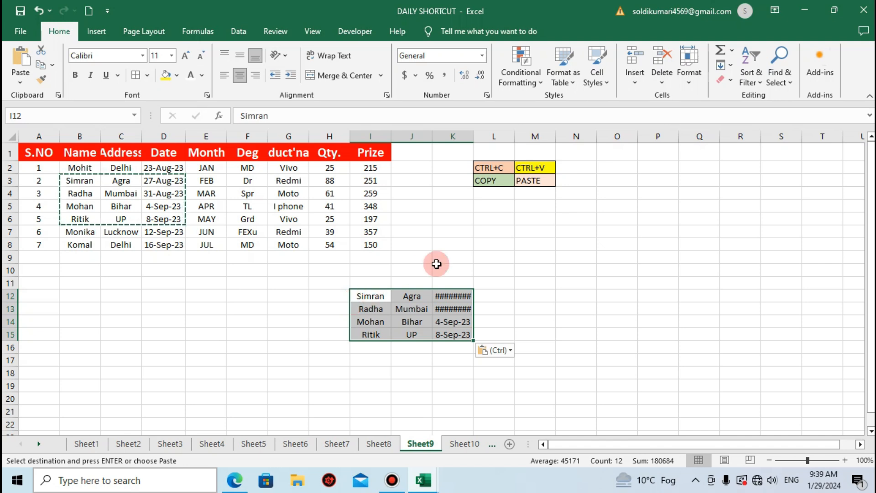
# Paste the copied B3:D6 block again at O10 and at E15
pyautogui.click(634, 271)
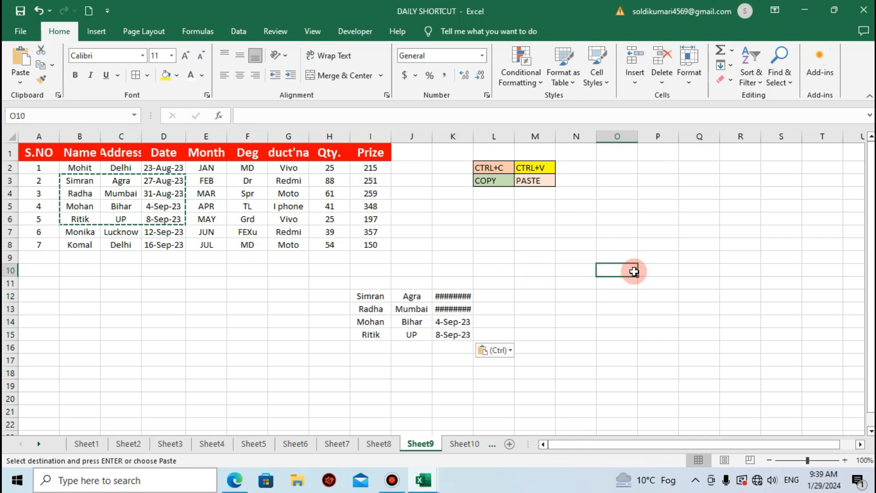
pyautogui.hotkey('ctrl', 'v')
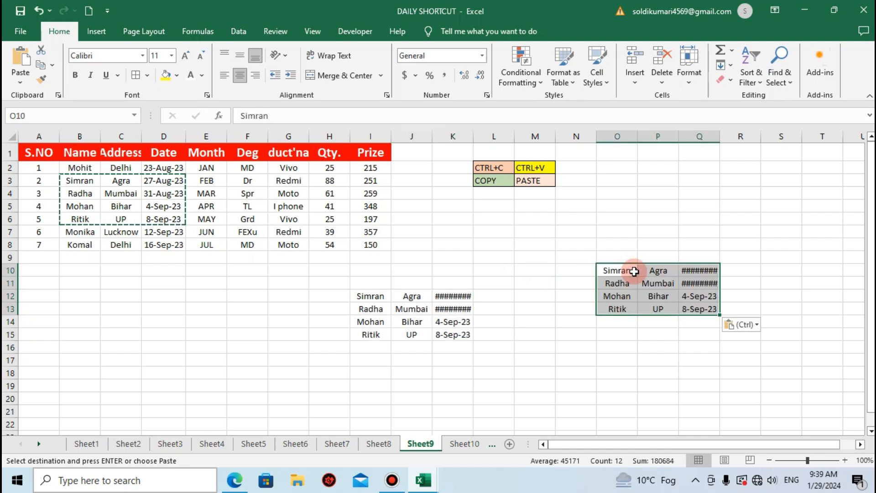
pyautogui.click(213, 333)
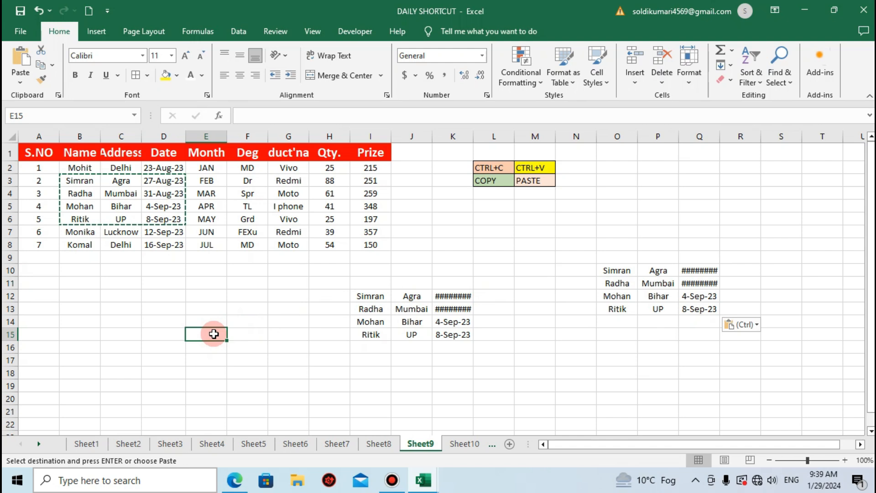
pyautogui.hotkey('ctrl', 'v')
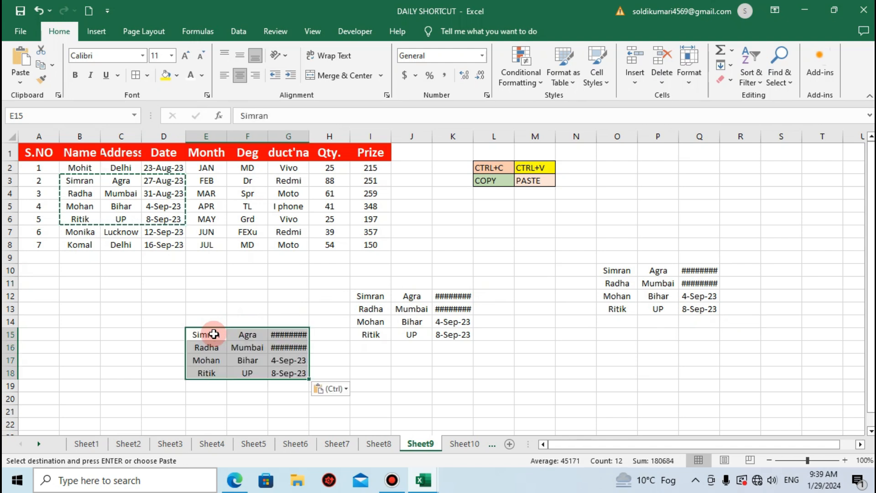
# Autofit columns G, K and Q to the width of the pasted dates
pyautogui.click(342, 312)
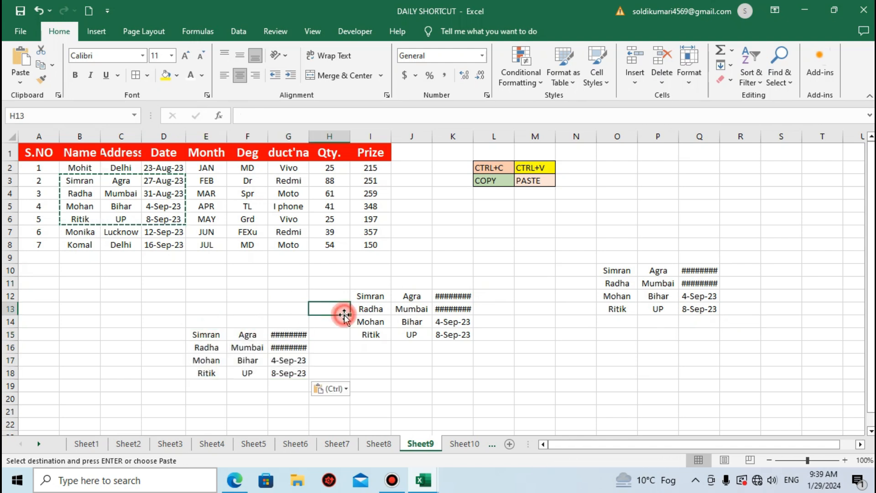
pyautogui.click(296, 345)
pyautogui.moveTo(310, 138); pyautogui.dragTo(311, 138)
pyautogui.doubleClick(310, 137)
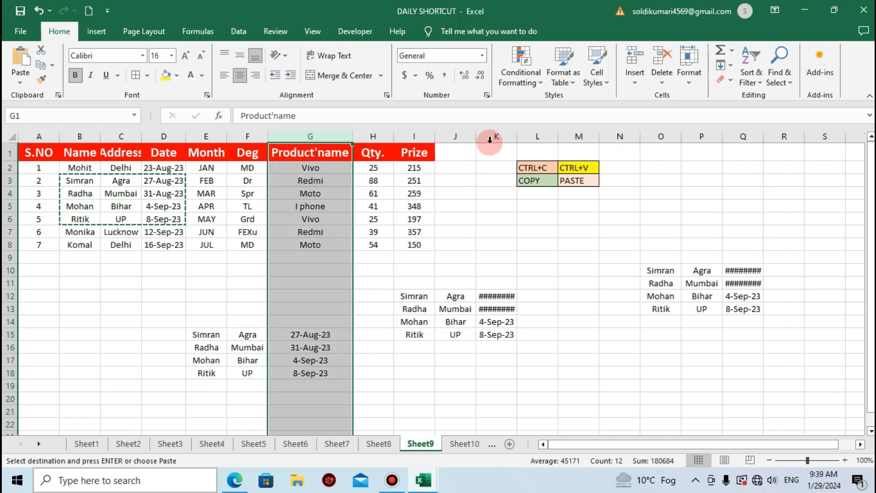
pyautogui.doubleClick(517, 140)
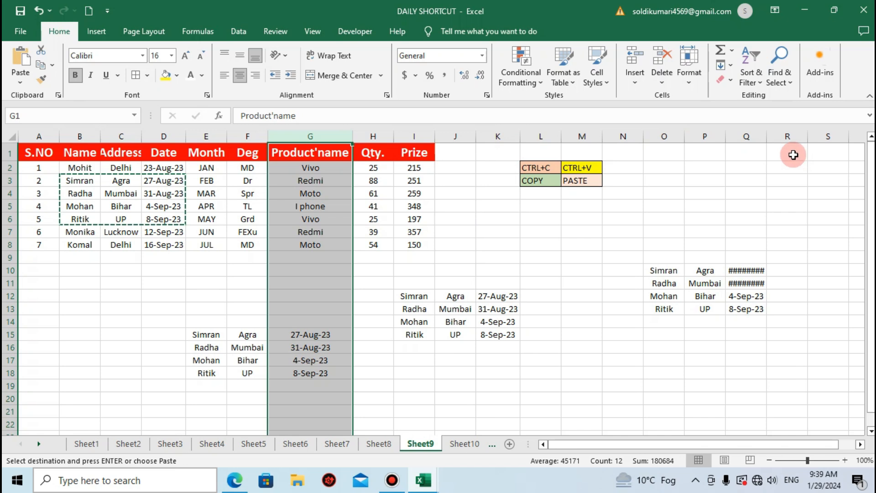
pyautogui.doubleClick(769, 137)
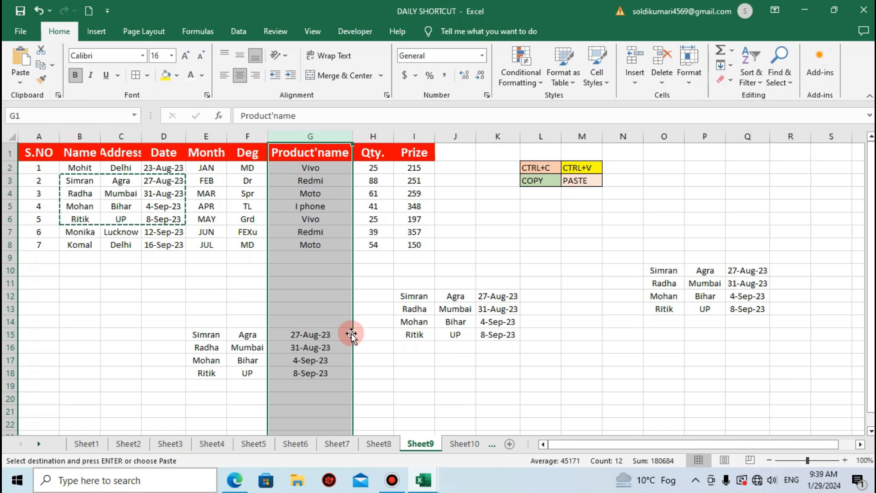
pyautogui.click(462, 247)
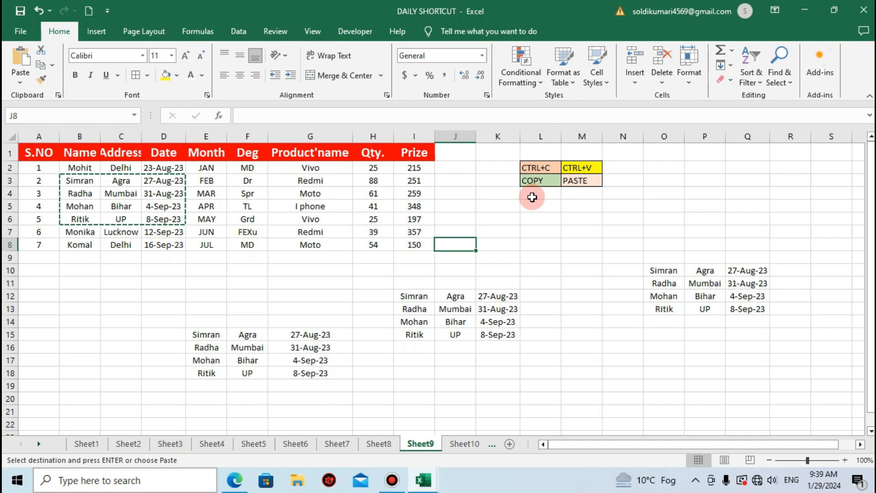
pyautogui.click(573, 209)
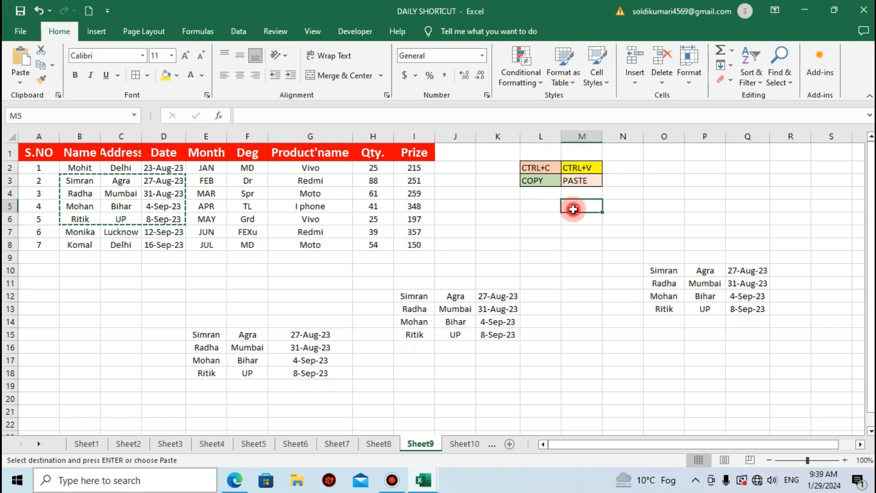
# End copy mode on Sheet9 and convert the Sheet10 data A1:L16 into a table with headers
pyautogui.press('Escape')
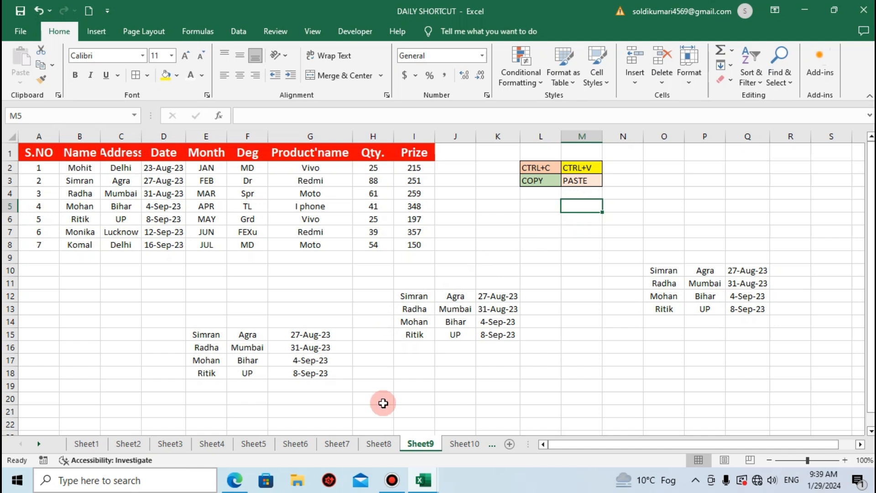
pyautogui.click(464, 445)
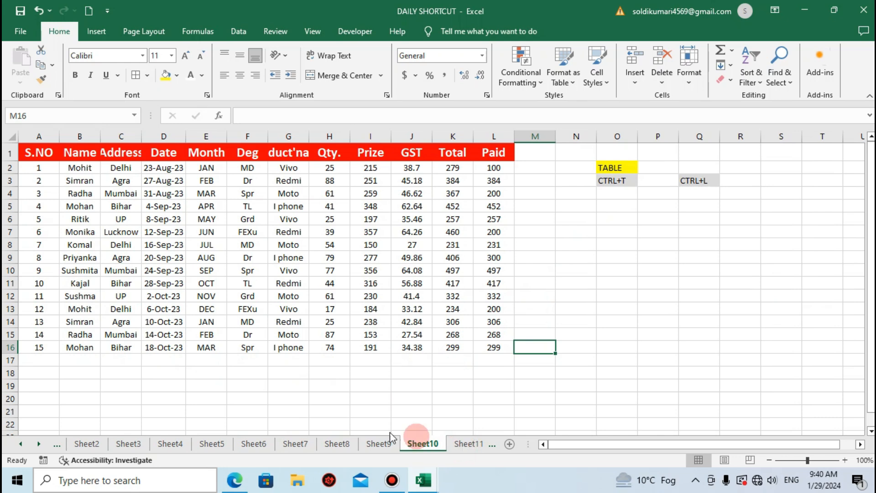
pyautogui.click(26, 156)
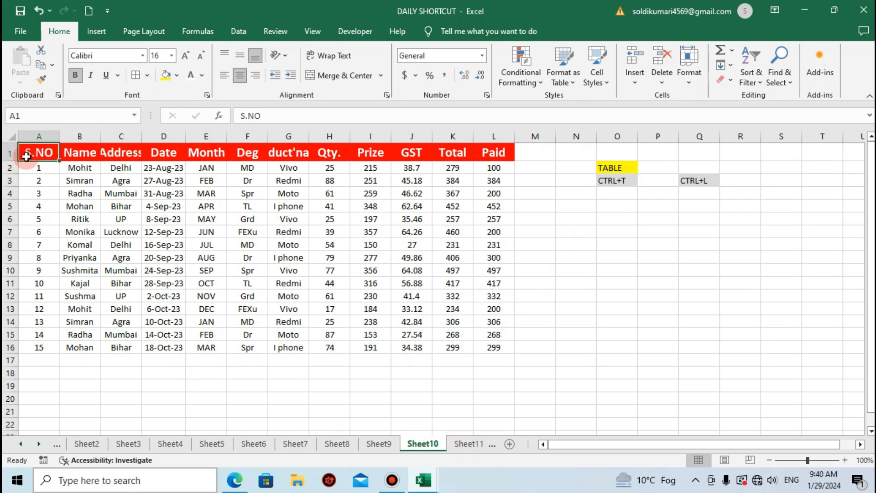
pyautogui.hotkey('ctrl', 't')
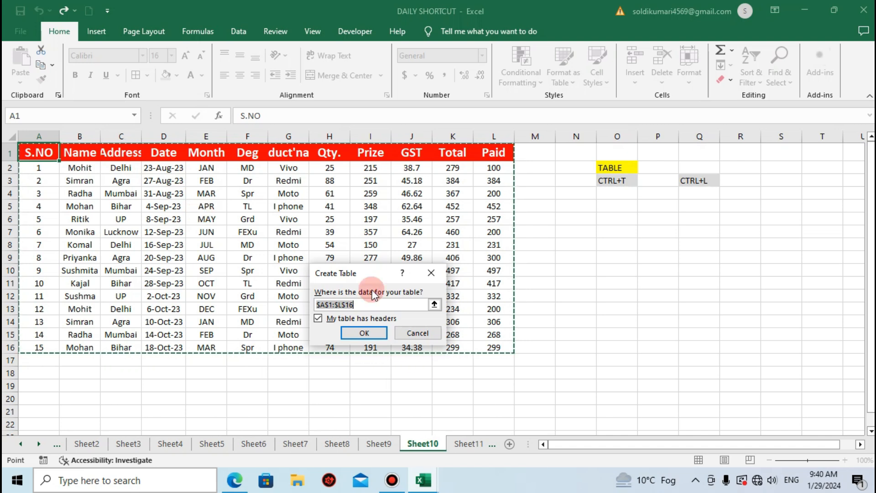
pyautogui.click(364, 333)
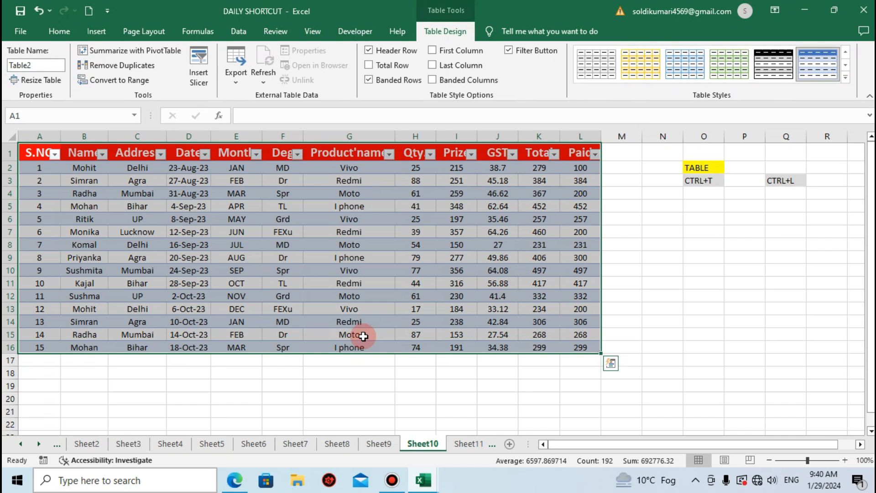
# Apply the black banded Medium table style to the Sheet10 table
pyautogui.click(634, 64)
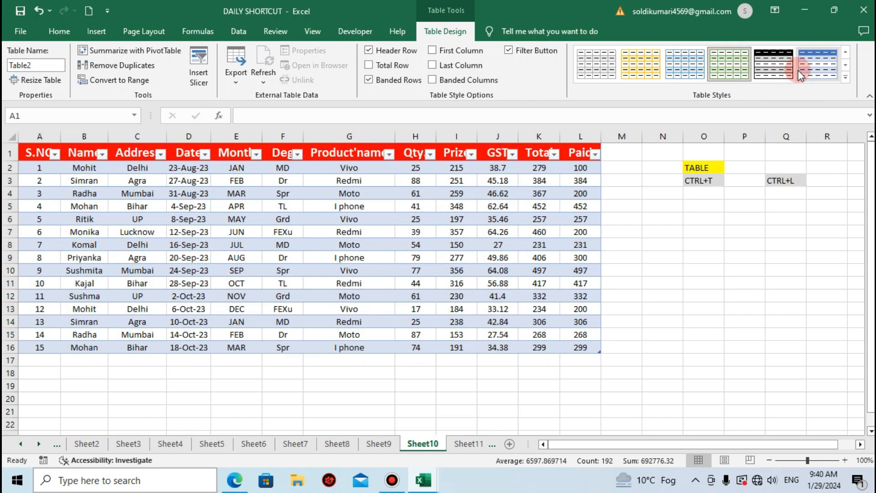
pyautogui.click(816, 63)
pyautogui.click(845, 78)
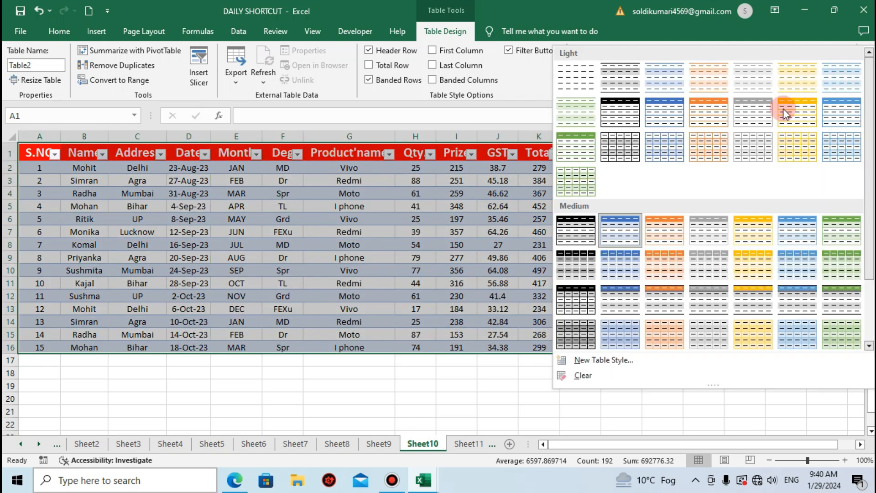
pyautogui.click(579, 234)
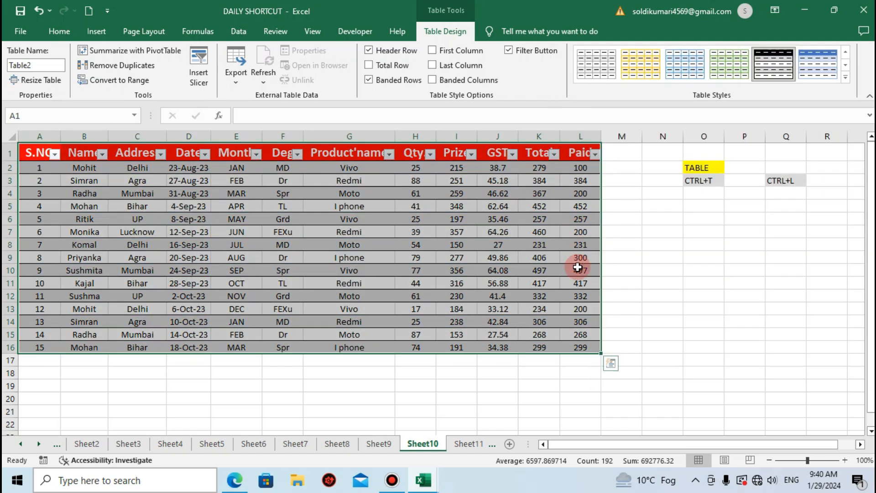
# Apply the light-blue banded style from the second row of Medium table styles to the Sheet10 table
pyautogui.click(851, 78)
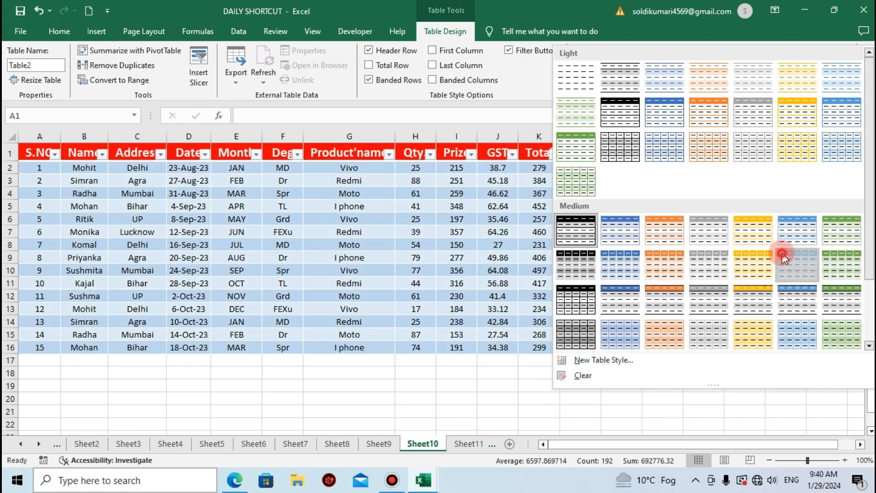
pyautogui.click(783, 255)
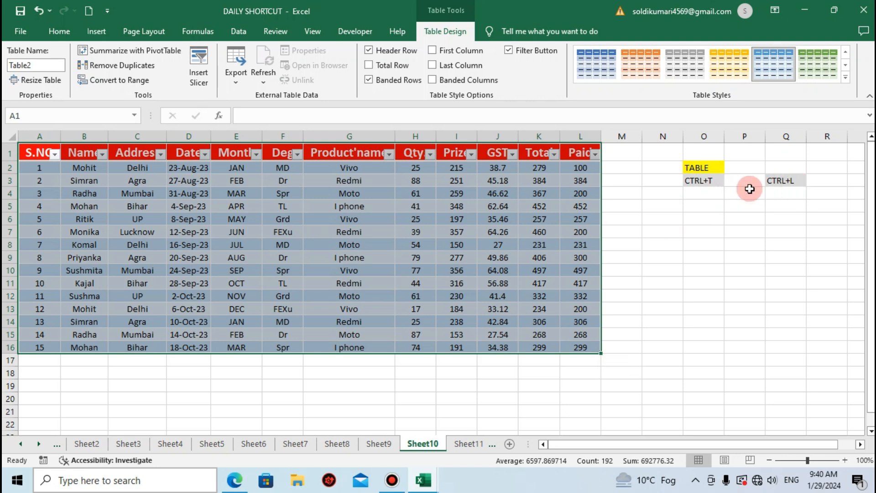
pyautogui.click(697, 232)
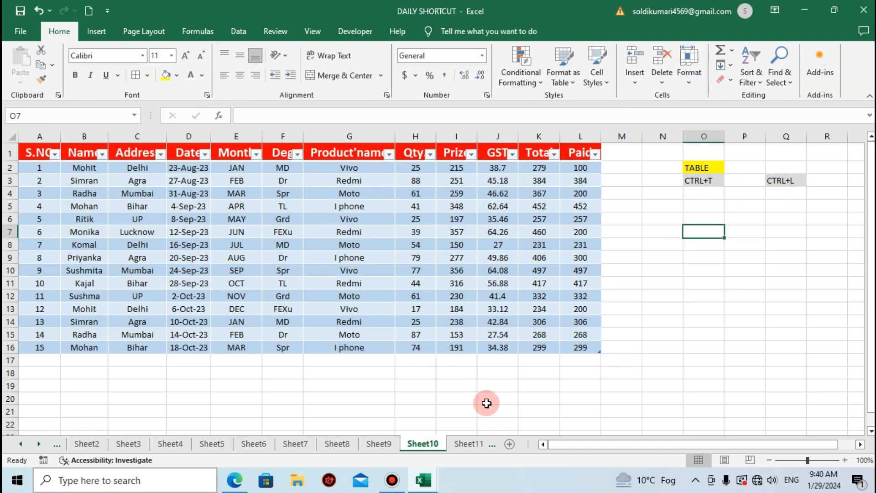
# Total the Prize column on Sheet11 with AutoSum in I17, then check its SUM formula
pyautogui.click(464, 444)
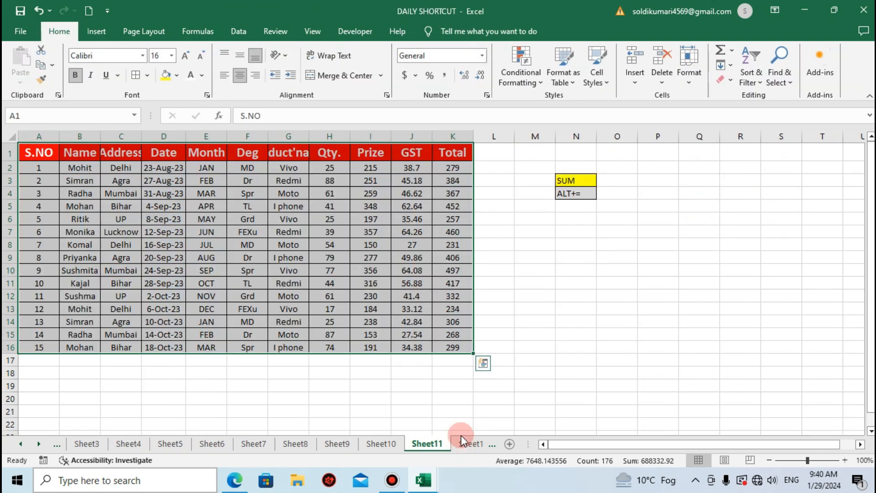
pyautogui.click(463, 217)
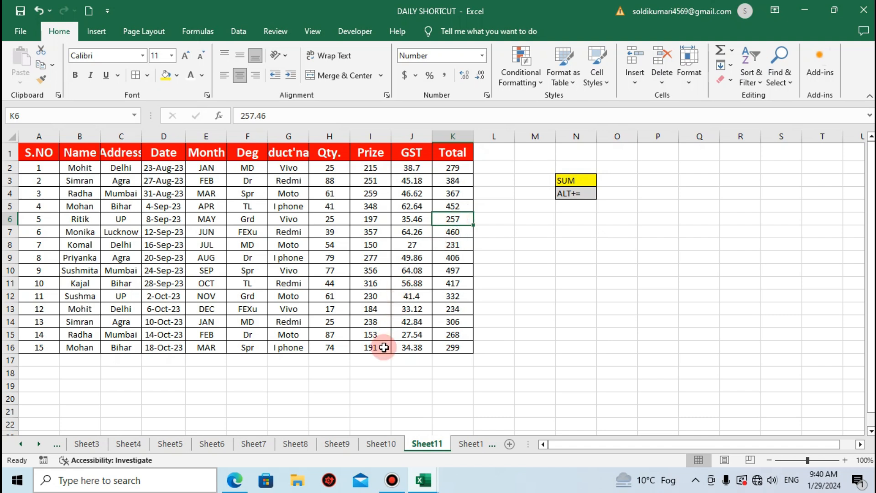
pyautogui.click(368, 361)
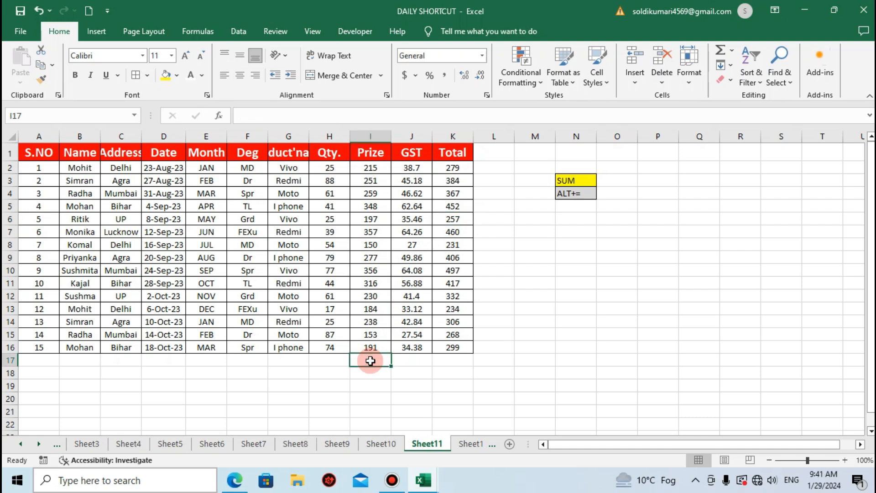
pyautogui.hotkey('alt', '=')
pyautogui.press('Return')
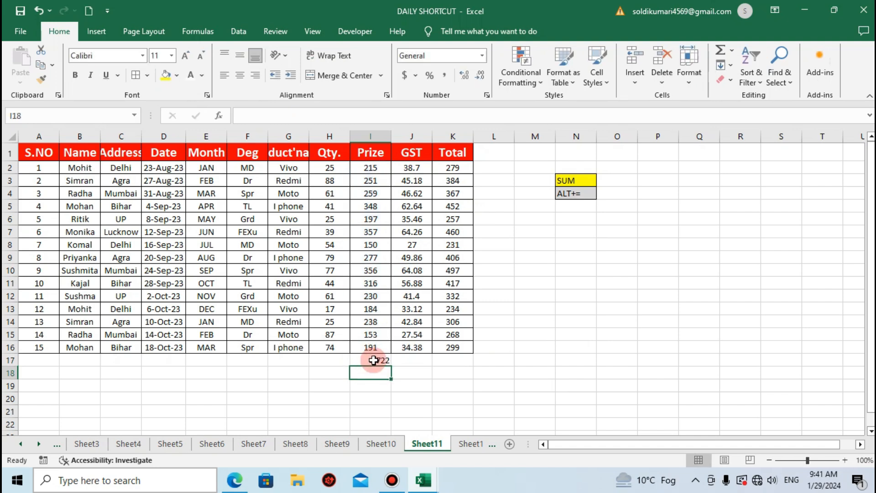
pyautogui.click(410, 374)
pyautogui.click(385, 360)
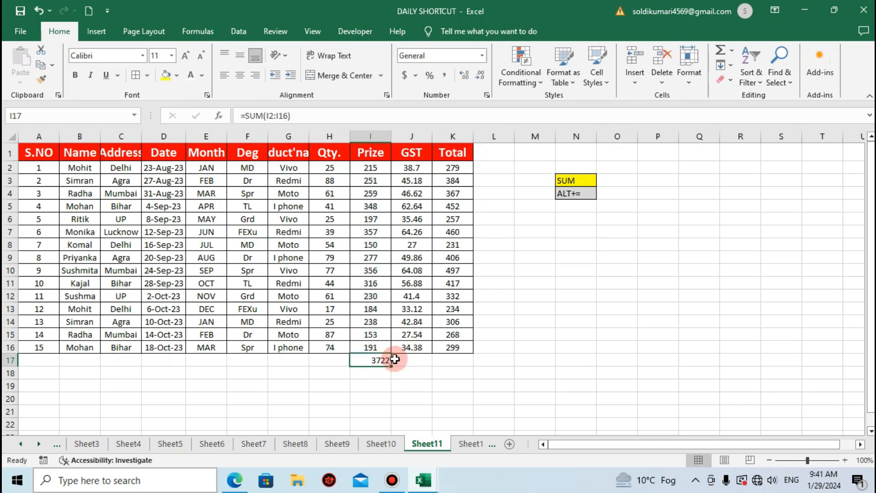
# Total the GST column on Sheet11 with AutoSum in J17
pyautogui.doubleClick(407, 361)
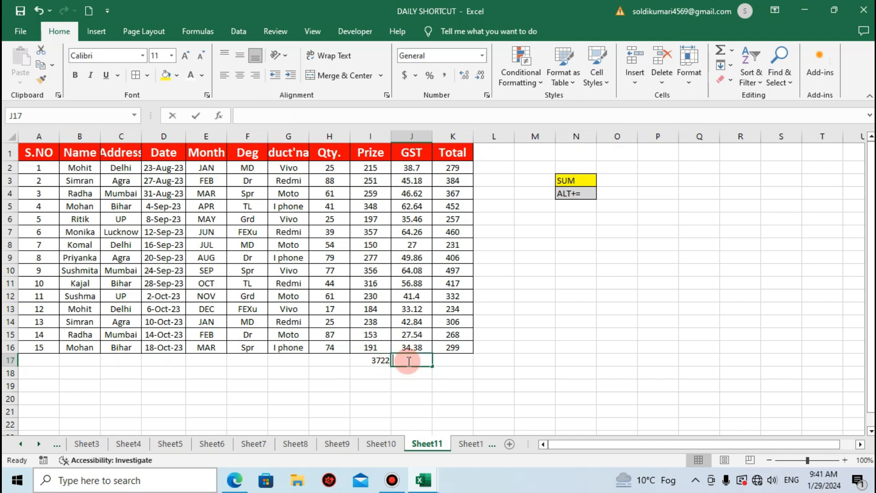
pyautogui.hotkey('alt', '=')
pyautogui.press('Return')
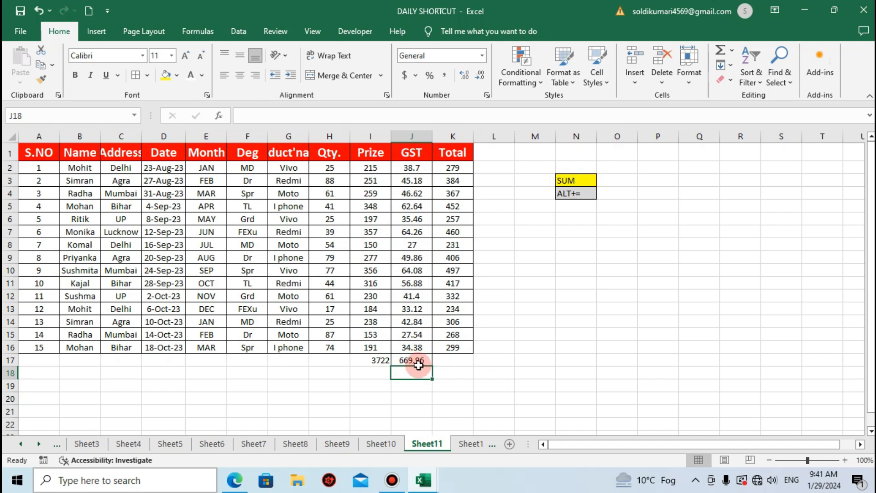
# Insert a blank column between Prize and GST in the Sheet12 table
pyautogui.click(470, 443)
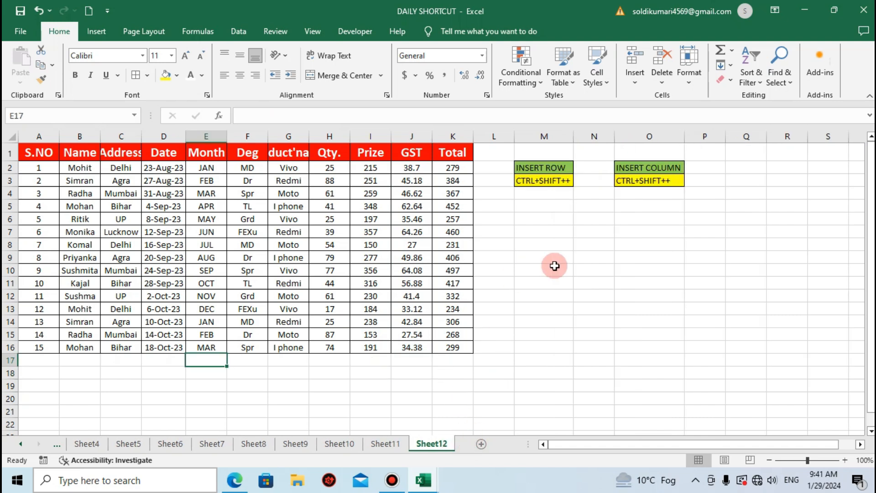
pyautogui.click(554, 266)
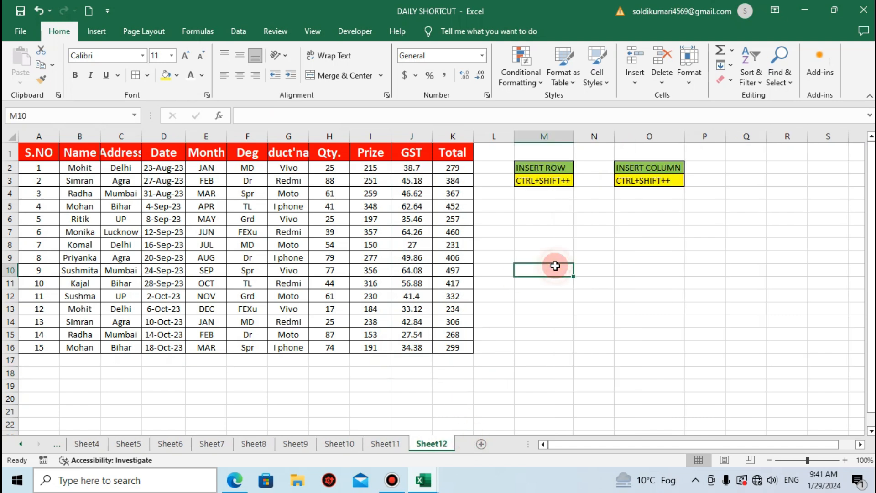
pyautogui.click(410, 133)
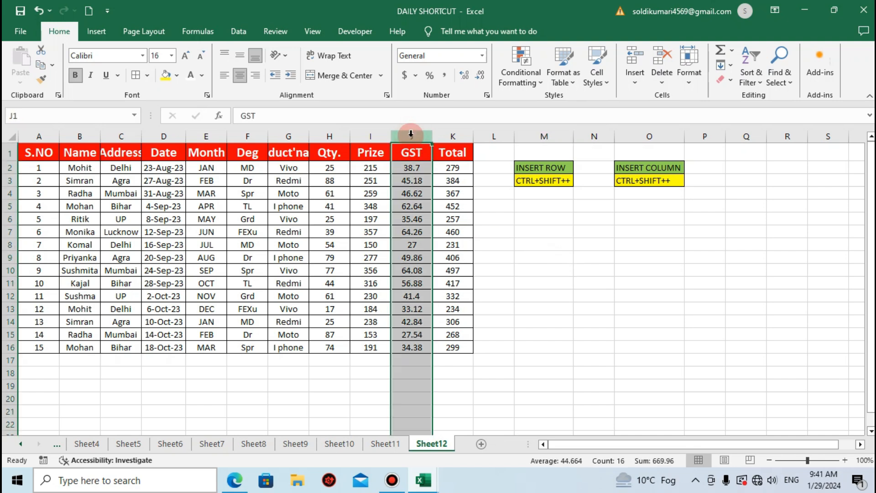
pyautogui.hotkey('ctrl', 'shift', '+')
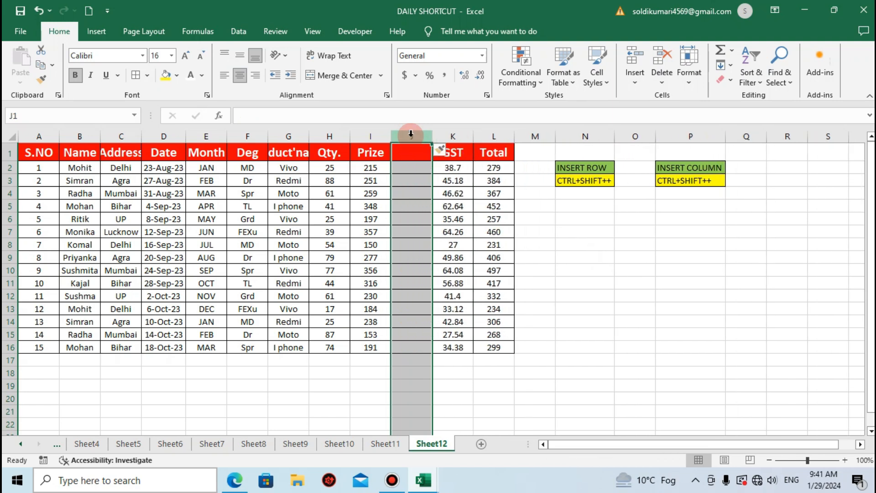
# Insert a blank row at row 7, above the record with S.NO 6
pyautogui.click(8, 230)
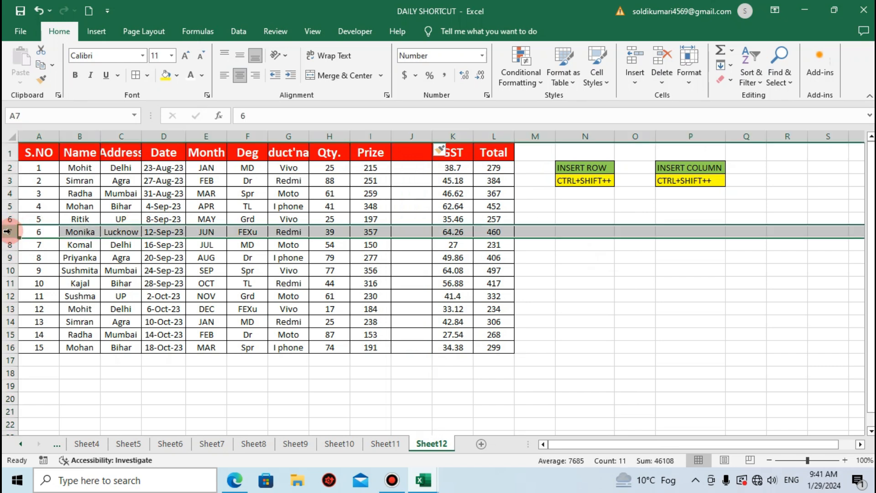
pyautogui.hotkey('ctrl', 'shift', '+')
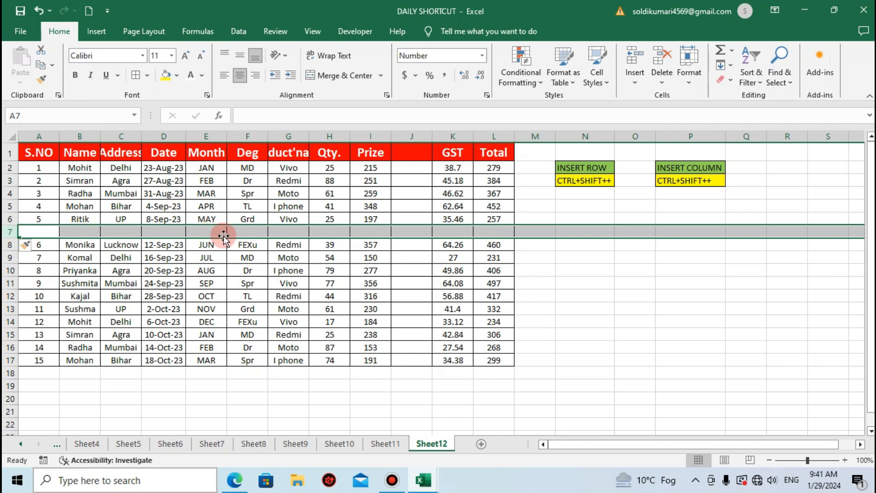
pyautogui.click(206, 269)
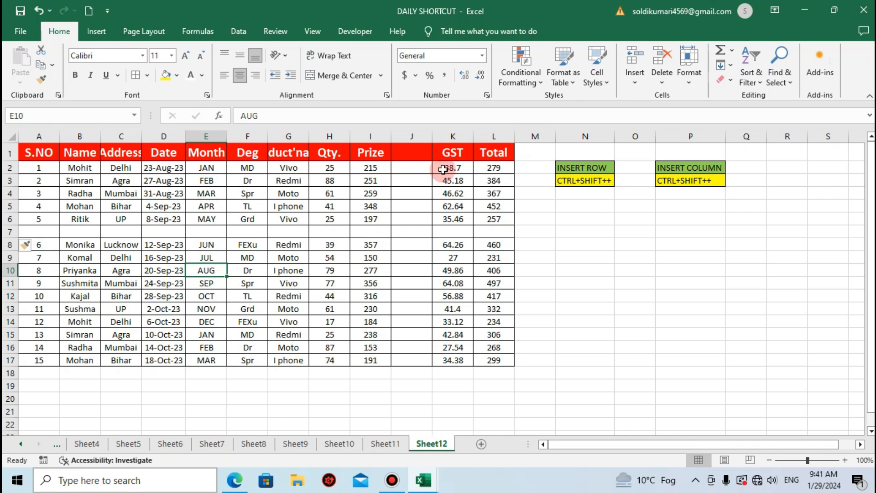
# Insert three blank columns before the Product'name column by selecting columns G to I
pyautogui.click(284, 131)
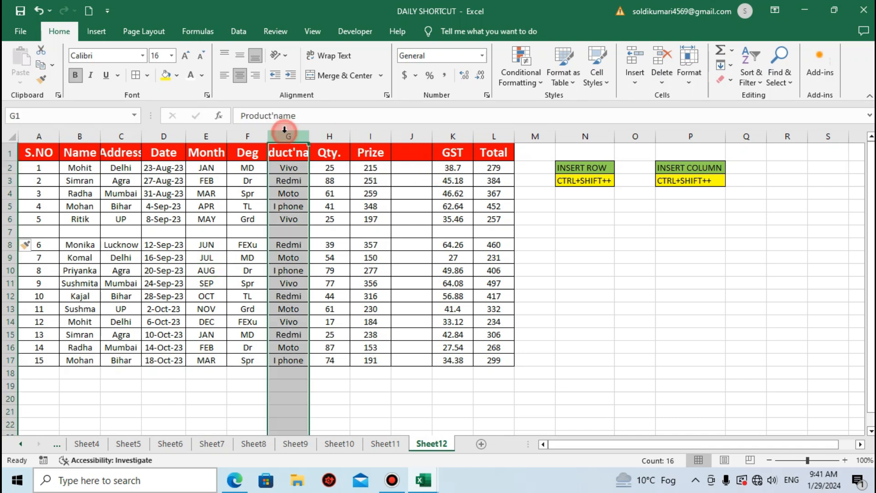
pyautogui.hotkey('shift', 'Right')
pyautogui.hotkey('shift', 'Right')
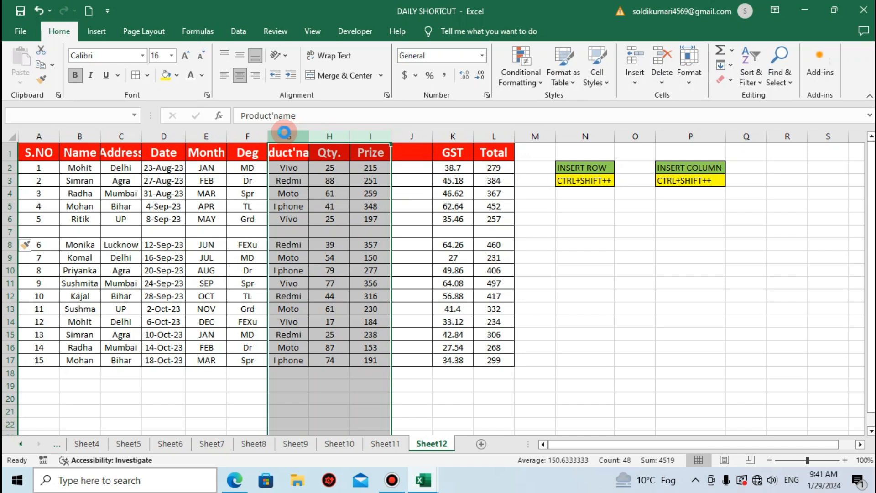
pyautogui.hotkey('ctrl', 'shift', '+')
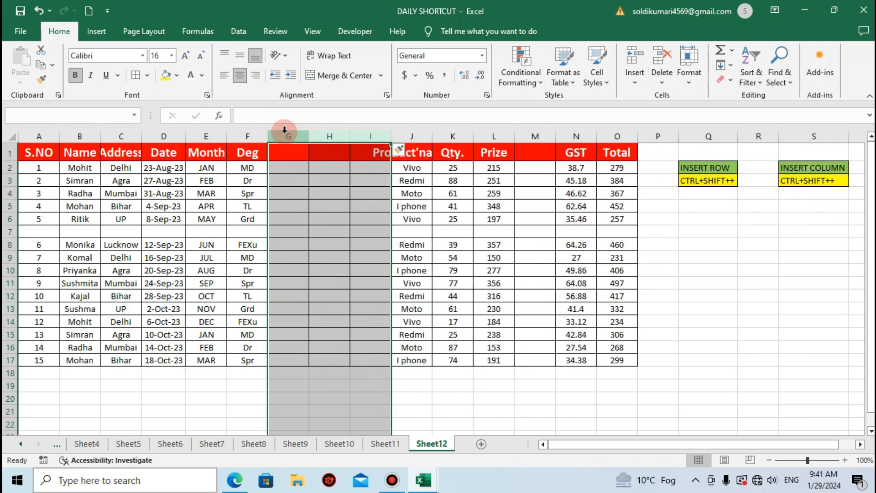
# Try inserting six blank rows above row 7 by selecting rows 7 to 12
pyautogui.click(7, 229)
pyautogui.hotkey('shift', 'Down')
pyautogui.hotkey('shift', 'Down')
pyautogui.hotkey('shift', 'Down')
pyautogui.hotkey('shift', 'Down')
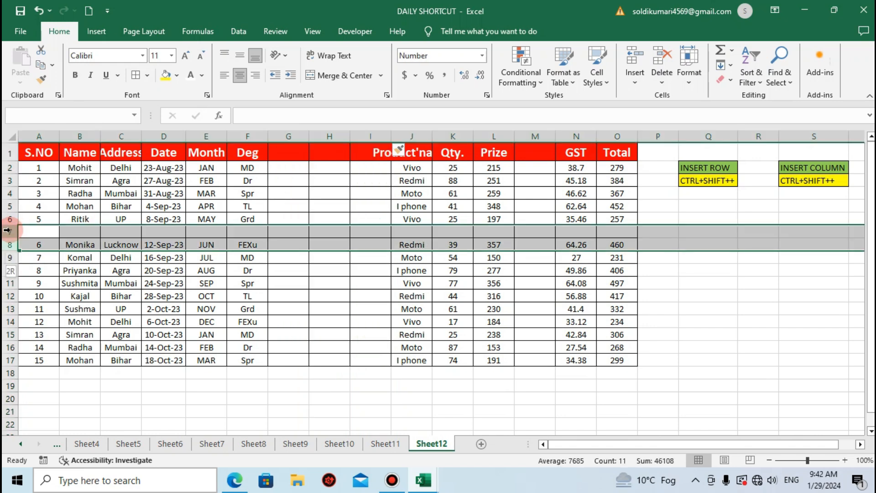
pyautogui.hotkey('shift', 'Down')
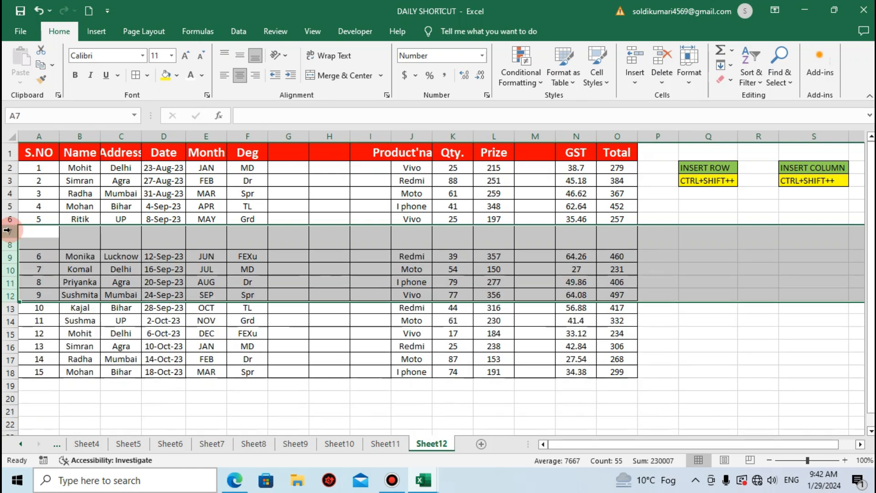
# Remove the three blank columns G to I before Product'name
pyautogui.click(367, 134)
pyautogui.hotkey('shift', 'Left')
pyautogui.hotkey('shift', 'Left')
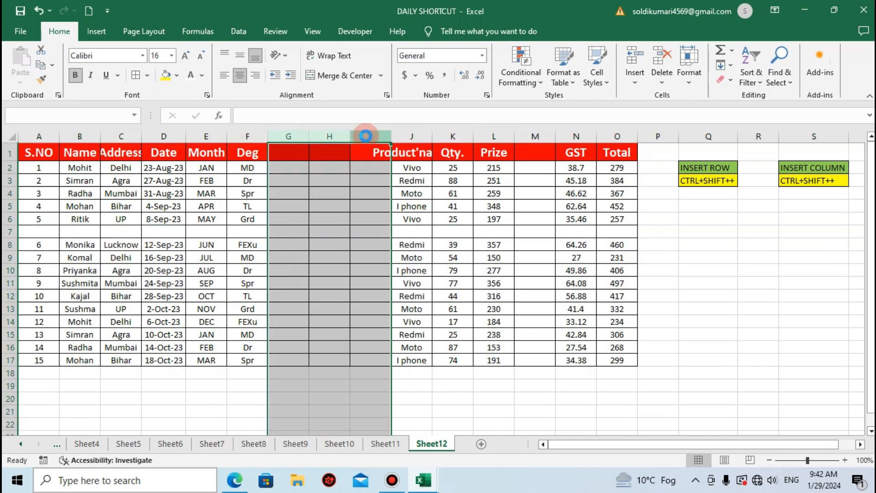
pyautogui.hotkey('ctrl', 'z')
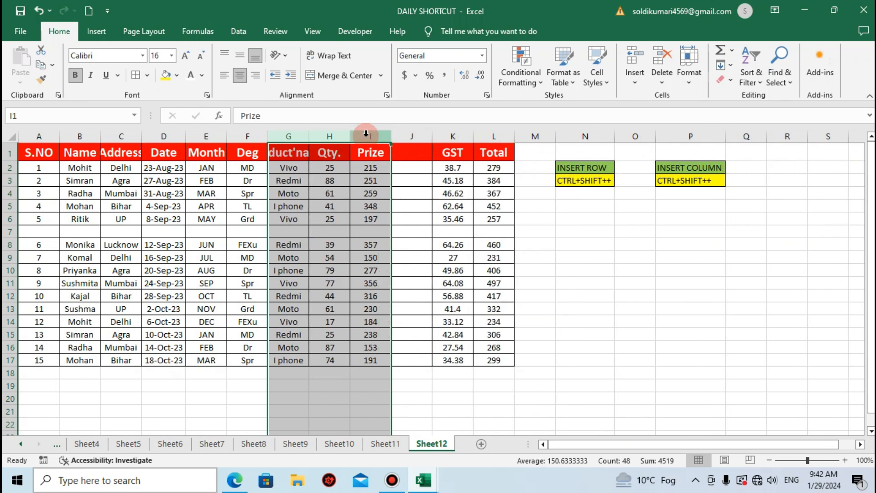
# Delete the blank column J before GST and the blank row 7 from the Sheet12 table
pyautogui.click(410, 135)
pyautogui.hotkey('ctrl', '-')
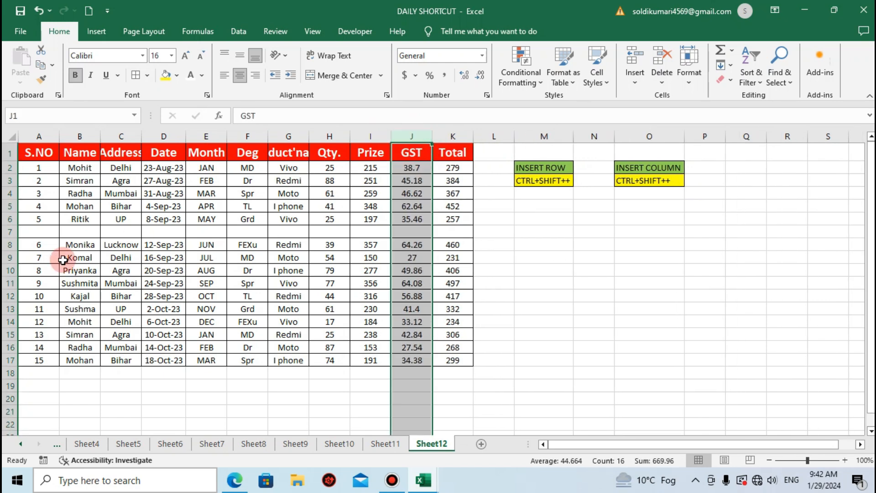
pyautogui.click(7, 232)
pyautogui.hotkey('ctrl', '-')
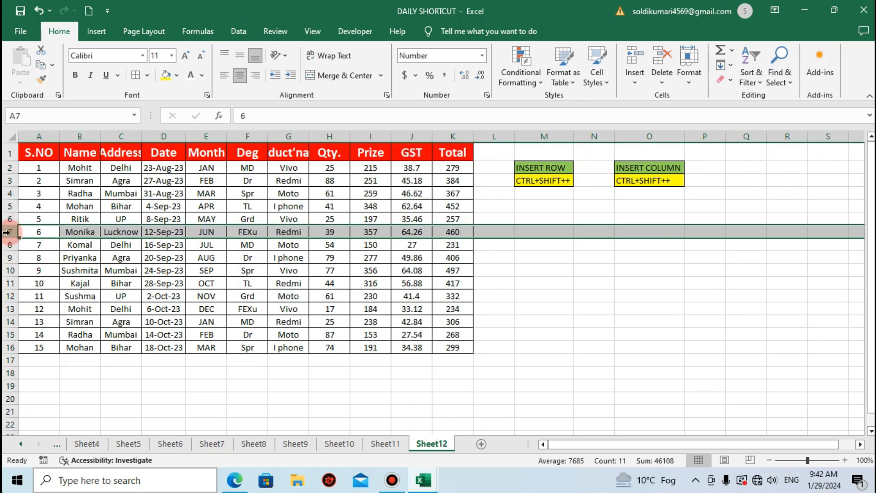
pyautogui.click(183, 293)
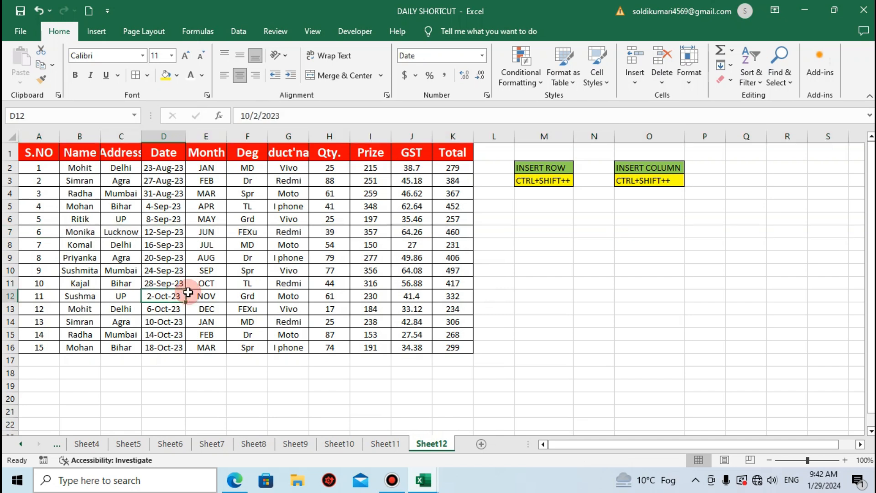
# Switch back to Sheet9
pyautogui.click(279, 440)
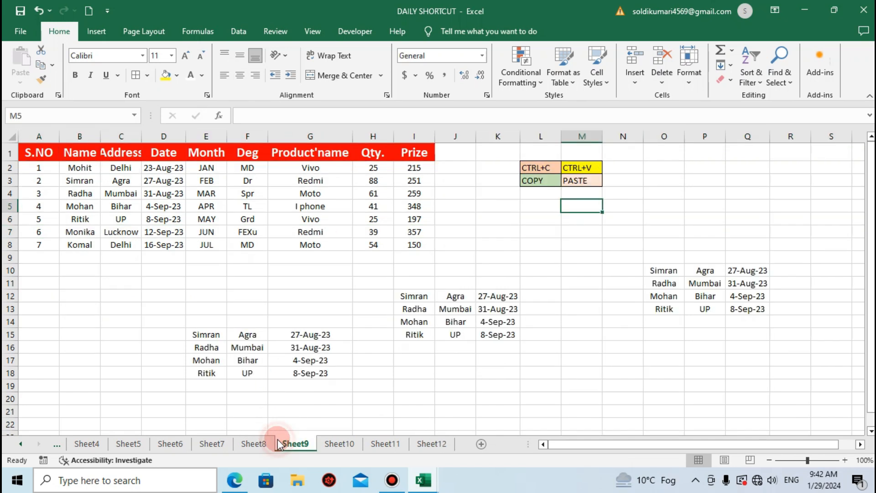